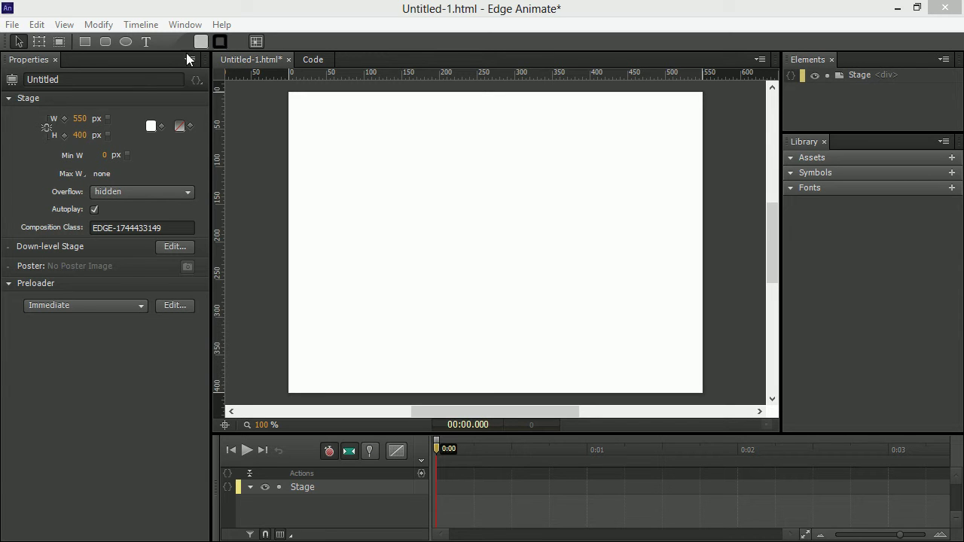
# - Add an 'Animate!' text element to the stage and glance at the font family list
pyautogui.click(147, 42)
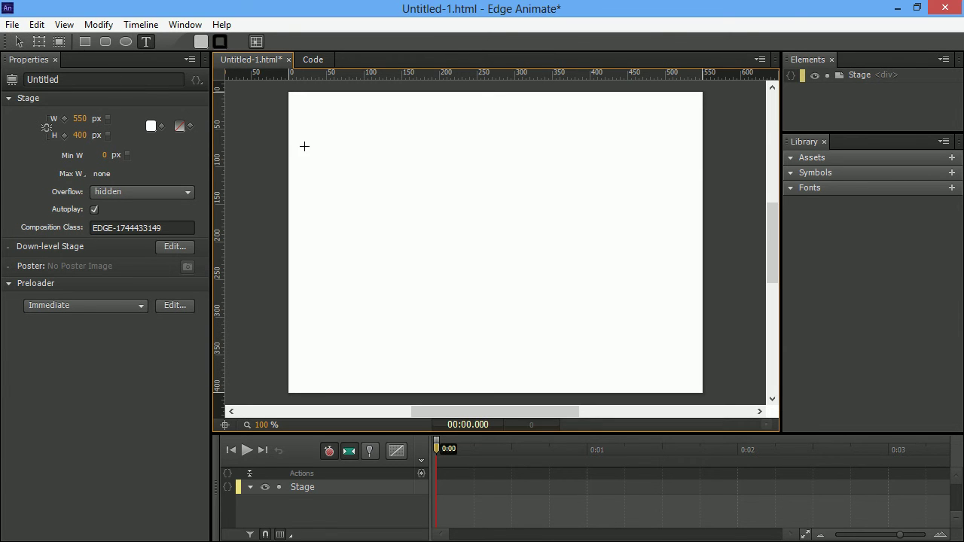
pyautogui.click(335, 169)
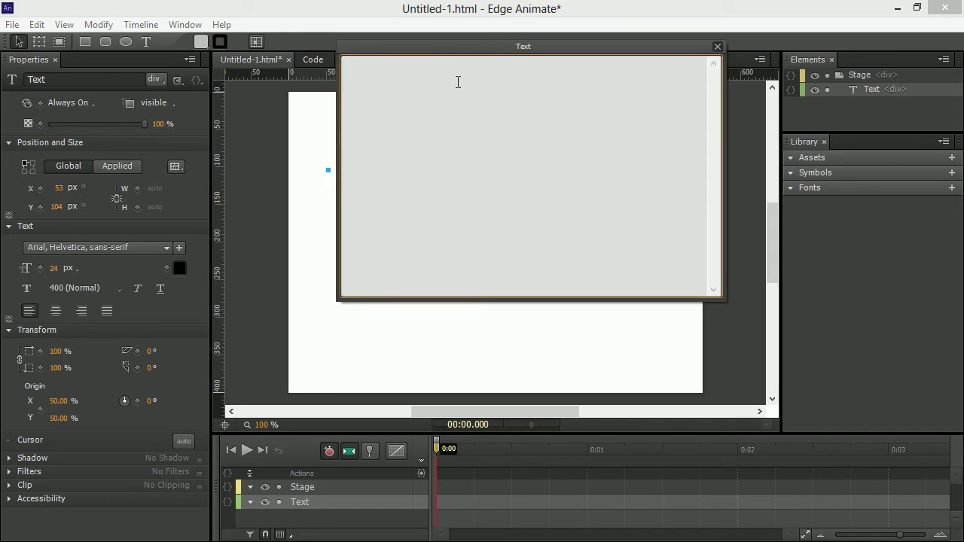
pyautogui.moveTo(439, 47); pyautogui.dragTo(454, 120)
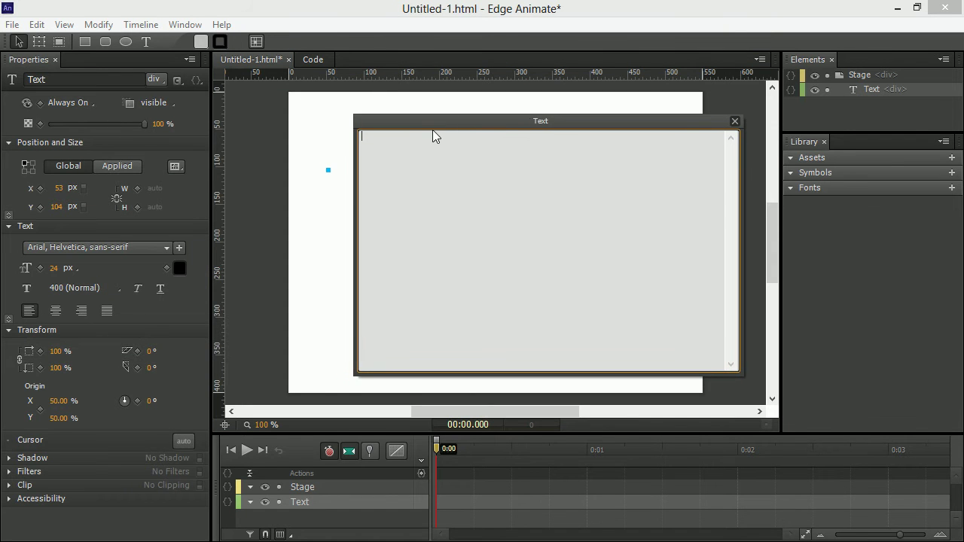
pyautogui.write('Animate!')
pyautogui.click(340, 177)
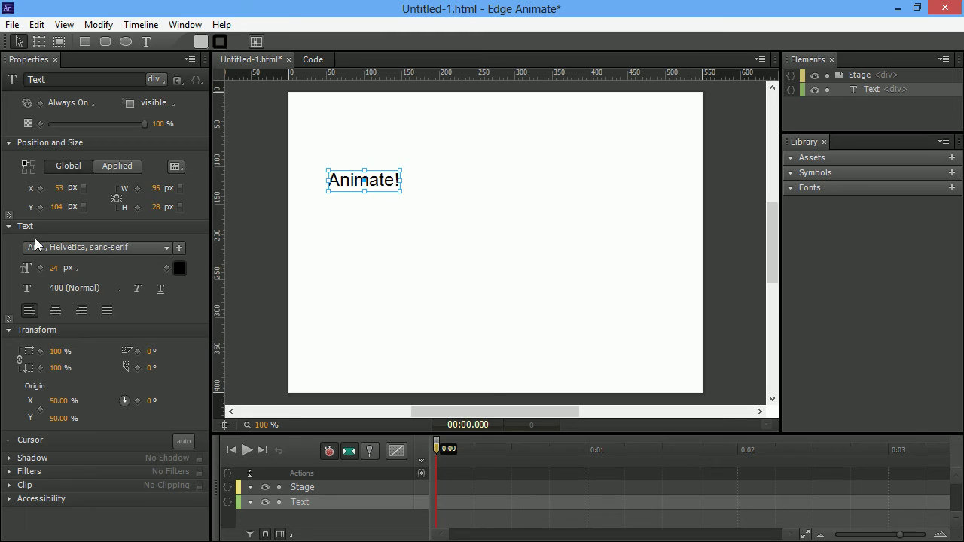
pyautogui.click(51, 248)
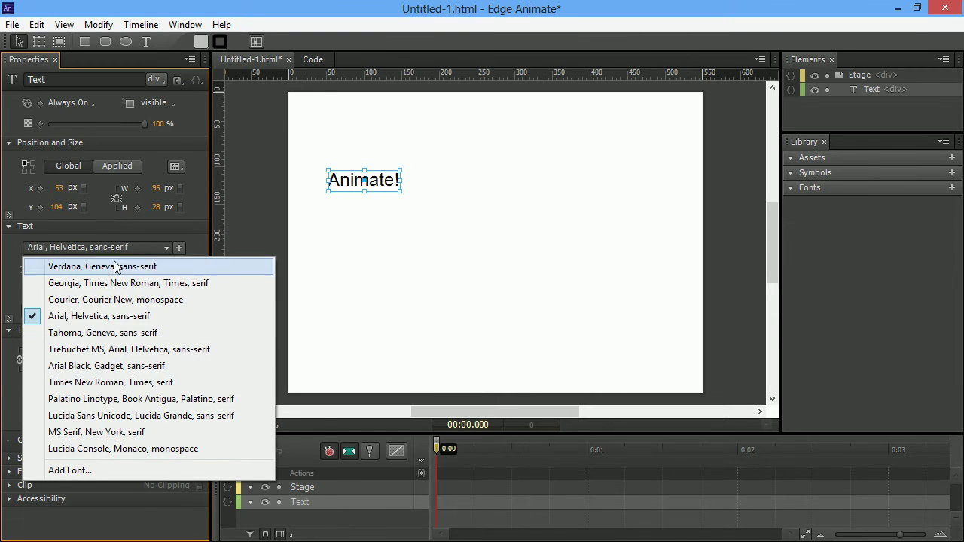
pyautogui.click(9, 248)
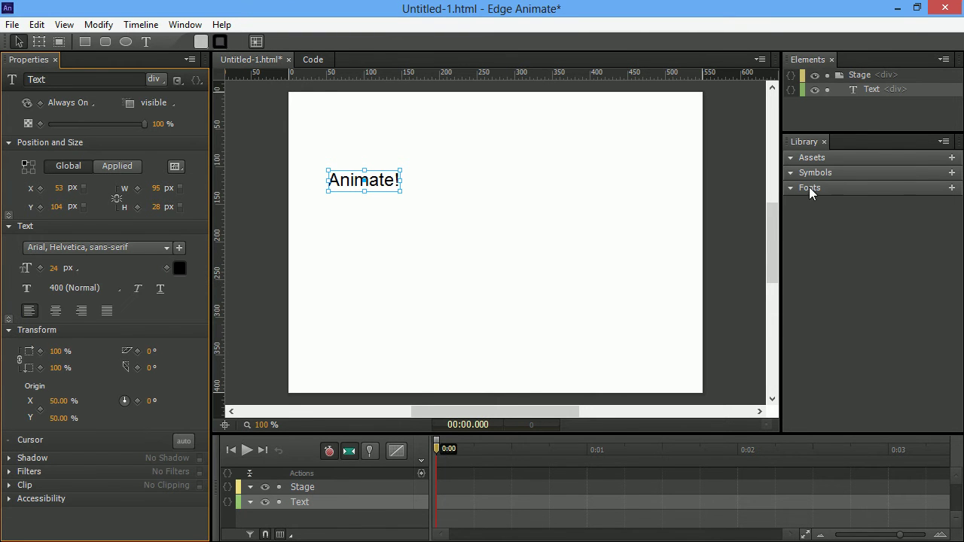
# - Open the Edge Web Fonts browser, briefly checking the custom font option, and position it
pyautogui.click(951, 188)
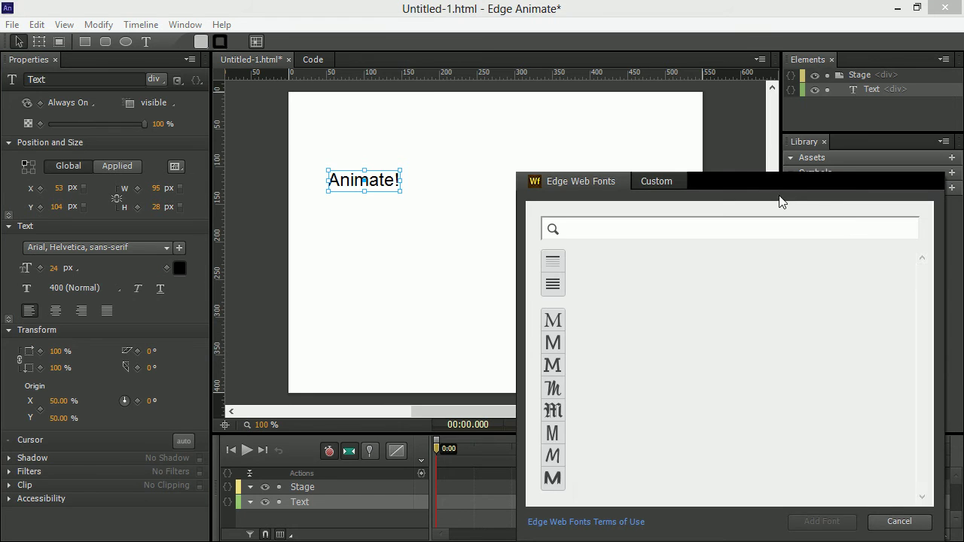
pyautogui.moveTo(776, 183); pyautogui.dragTo(594, 109)
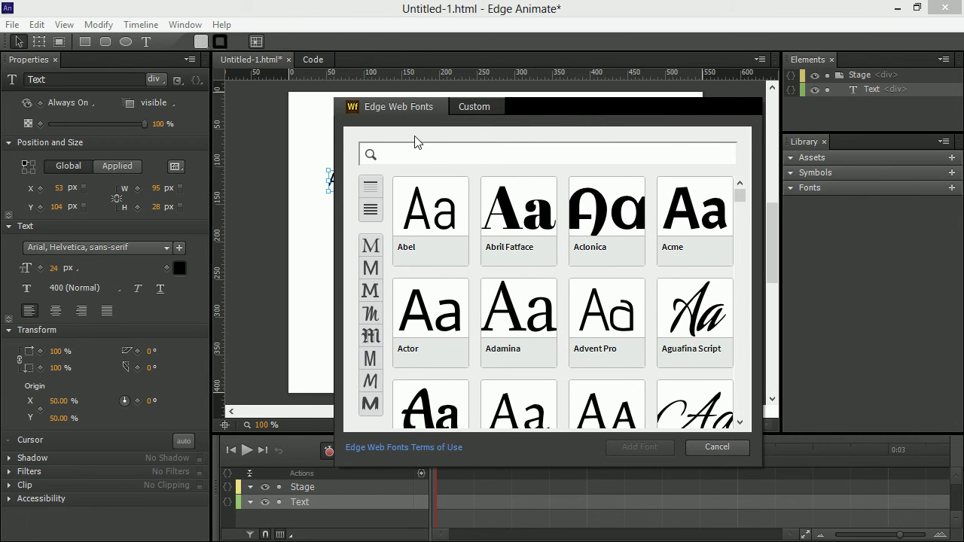
pyautogui.click(460, 107)
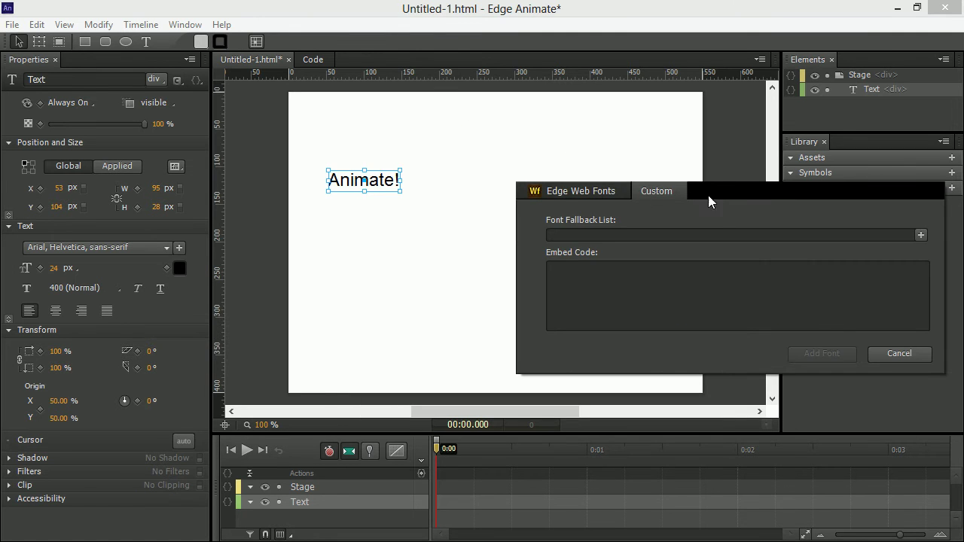
pyautogui.moveTo(708, 195); pyautogui.dragTo(482, 150)
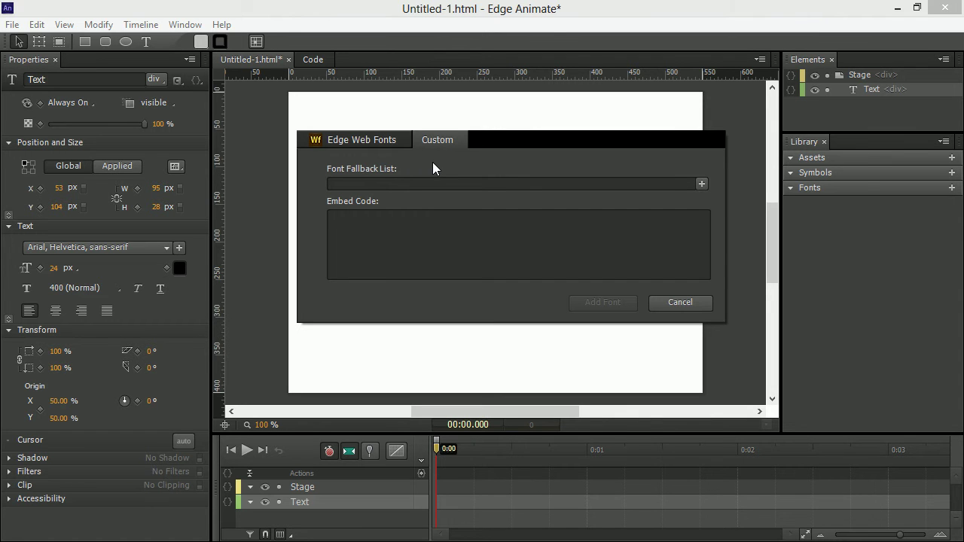
pyautogui.click(377, 139)
pyautogui.moveTo(751, 183); pyautogui.dragTo(673, 110)
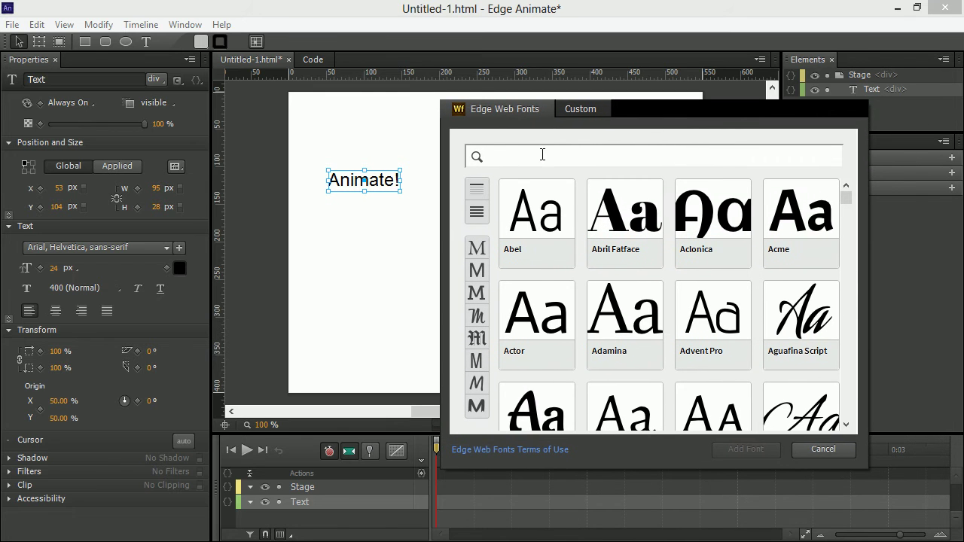
# - Filter the web fonts to script and apply Engagement to the Animate! text
pyautogui.click(476, 293)
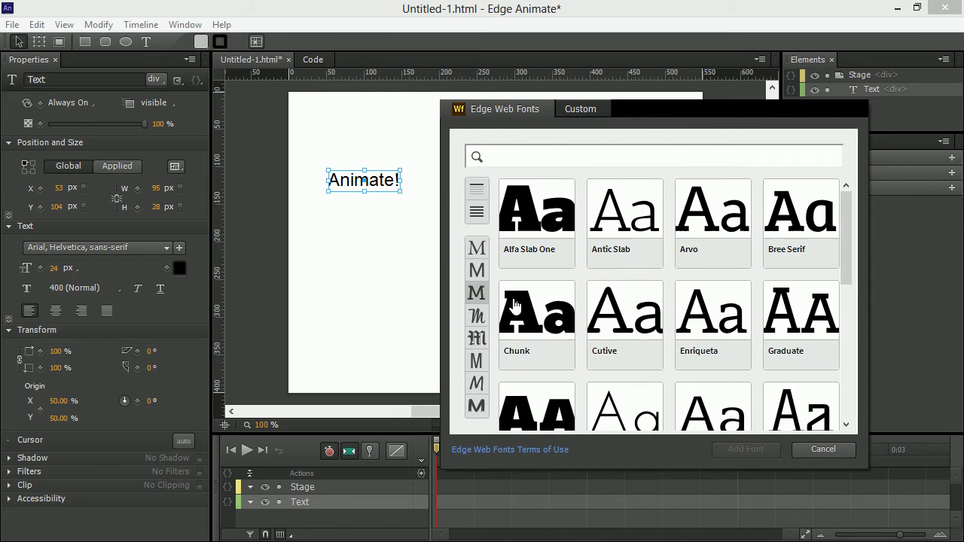
pyautogui.click(476, 318)
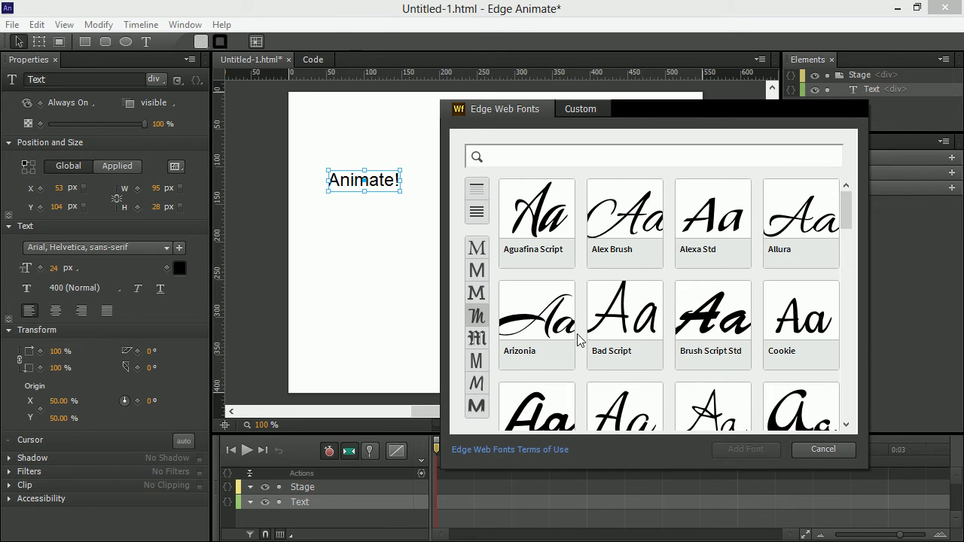
pyautogui.click(544, 326)
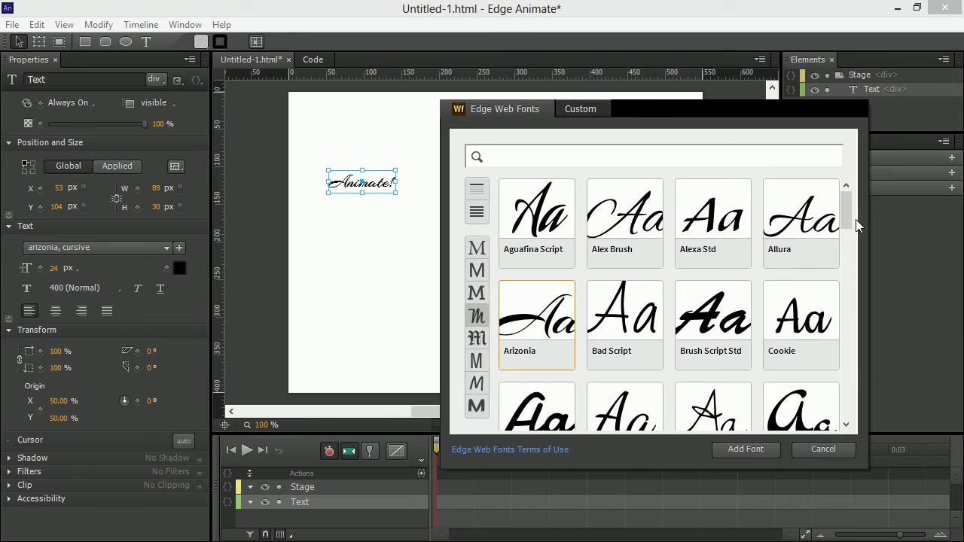
pyautogui.scroll(-1, 845, 223)
pyautogui.scroll(-5, 845, 223)
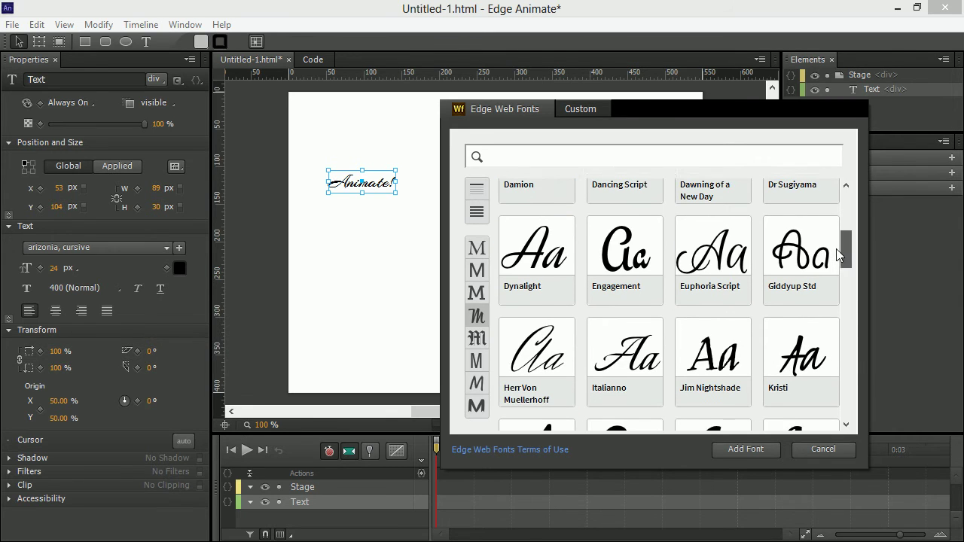
pyautogui.click(608, 250)
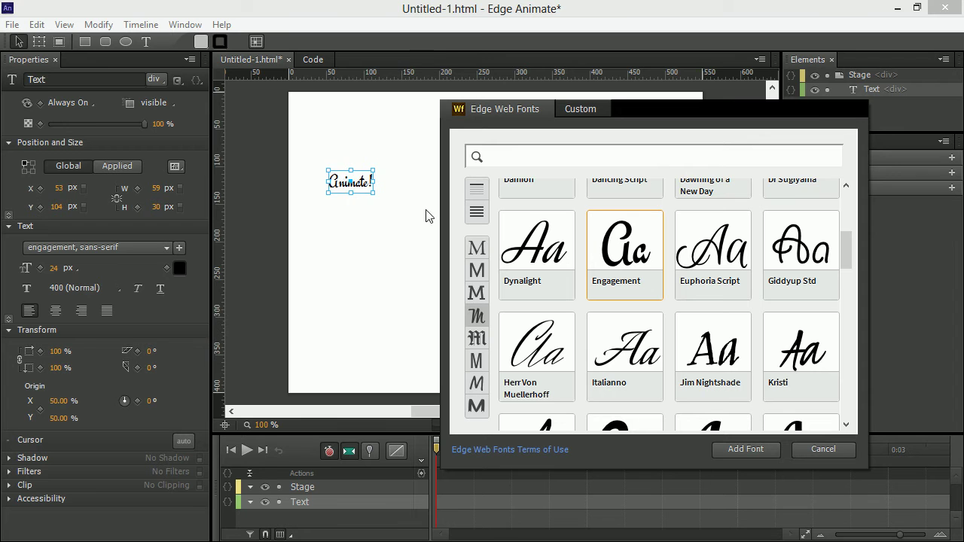
# - Add Engagement to the project, enlarge Animate! to 111 px, and move it to 47, 33 px
pyautogui.click(740, 451)
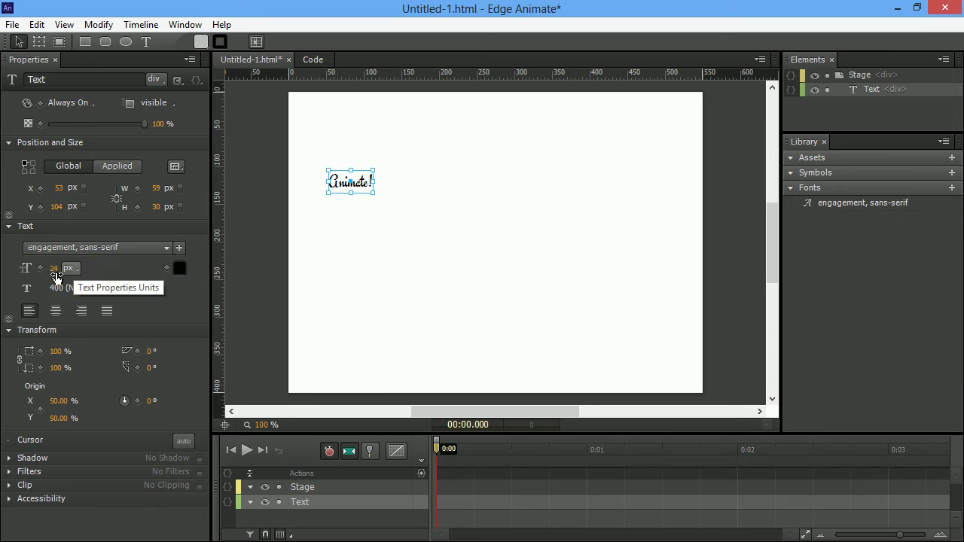
pyautogui.moveTo(54, 269); pyautogui.dragTo(302, 265)
pyautogui.moveTo(396, 191); pyautogui.dragTo(392, 188)
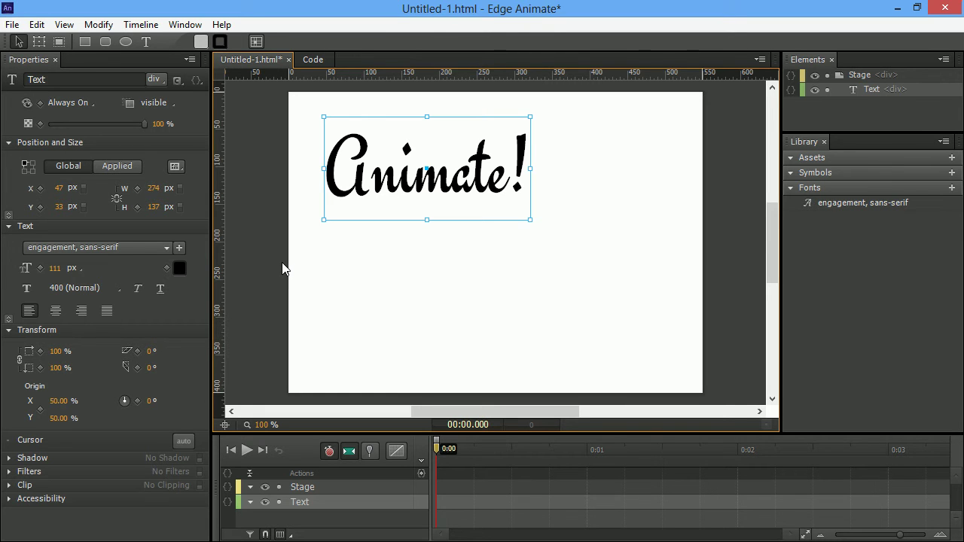
# - Collapse Text, Position and Size, and Transform, then enable default Filters on the Animate! text
pyautogui.click(15, 228)
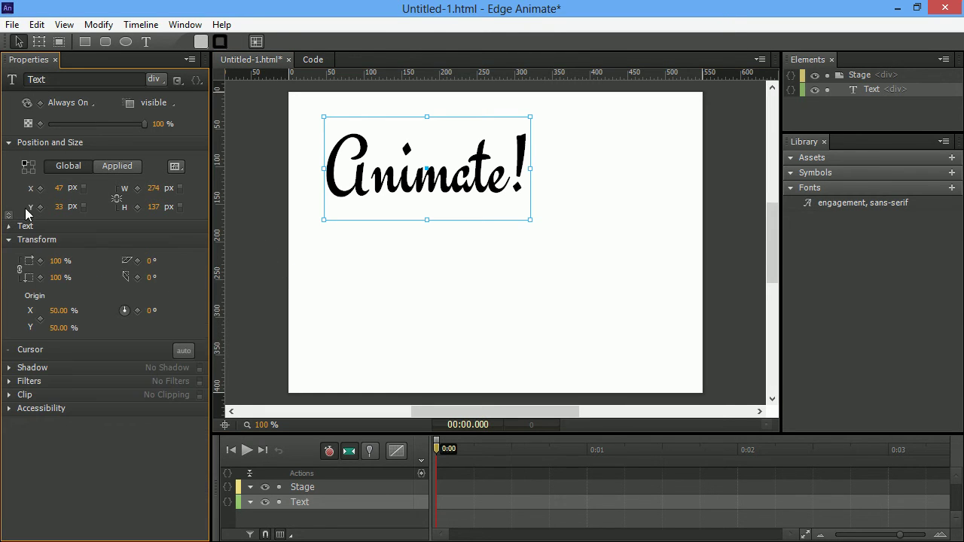
pyautogui.click(15, 144)
pyautogui.click(26, 171)
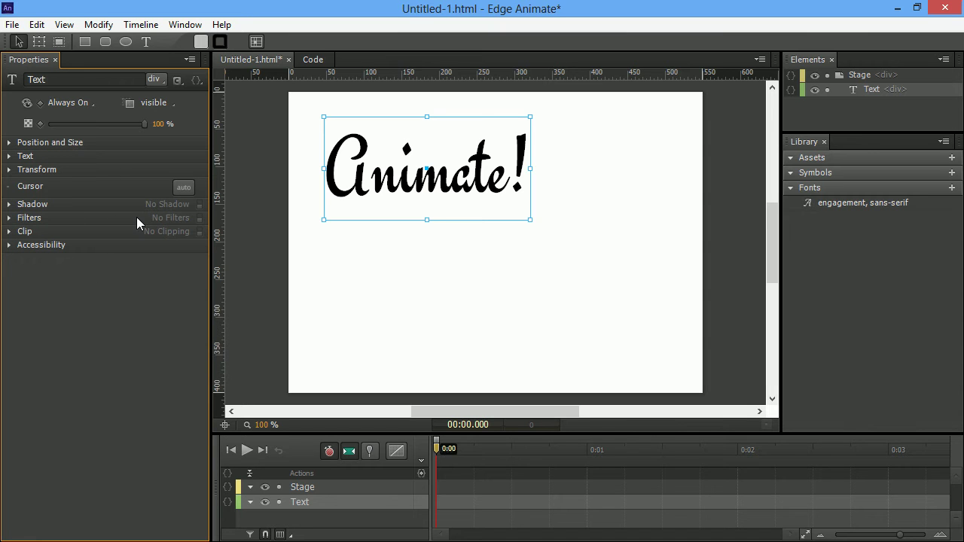
pyautogui.click(10, 218)
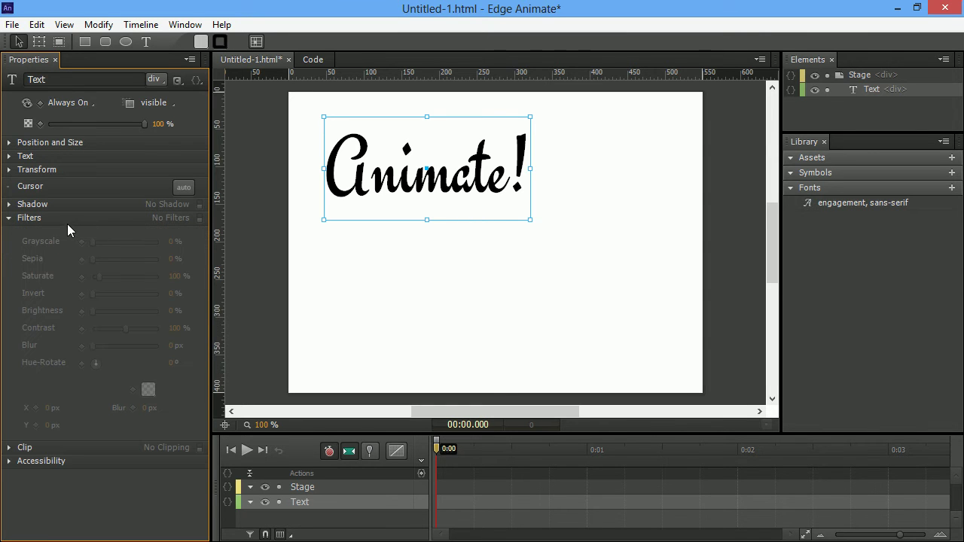
pyautogui.click(200, 218)
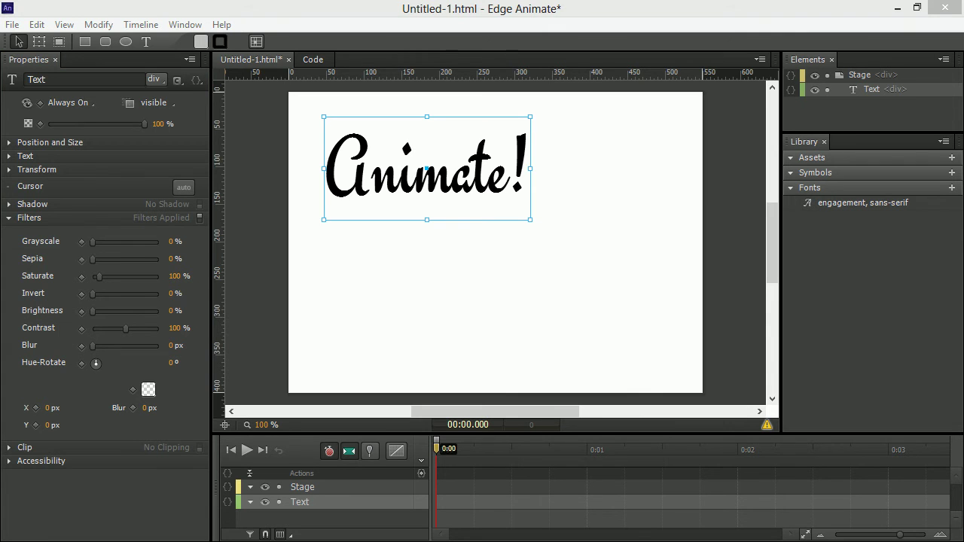
# - Drag cover.jpg onto the stage, shrink it, and place it over Animate!'s right side
pyautogui.moveTo(0, 294); pyautogui.dragTo(370, 254)
pyautogui.moveTo(515, 326); pyautogui.dragTo(418, 196)
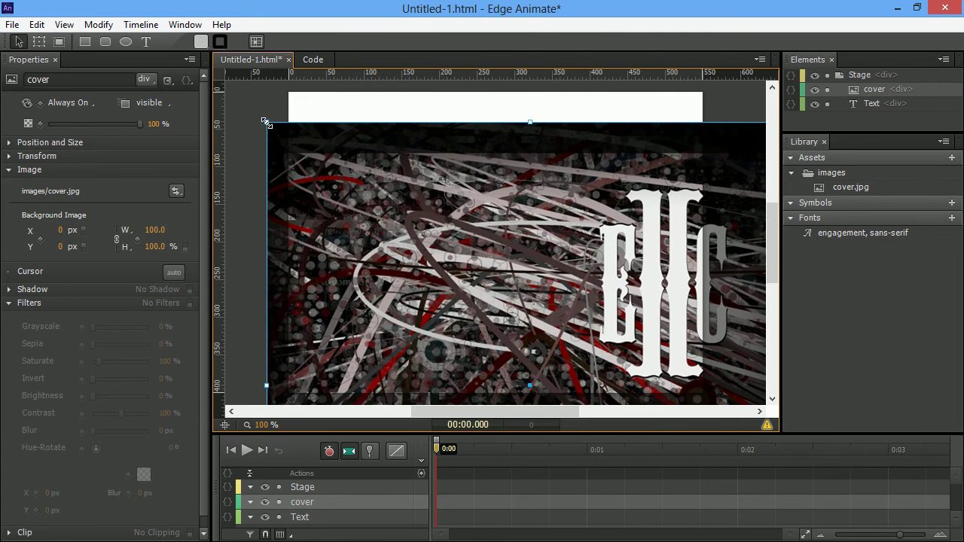
pyautogui.moveTo(265, 122); pyautogui.dragTo(456, 294)
pyautogui.moveTo(538, 338); pyautogui.dragTo(413, 151)
pyautogui.moveTo(329, 104); pyautogui.dragTo(418, 182)
pyautogui.moveTo(475, 359); pyautogui.dragTo(491, 317)
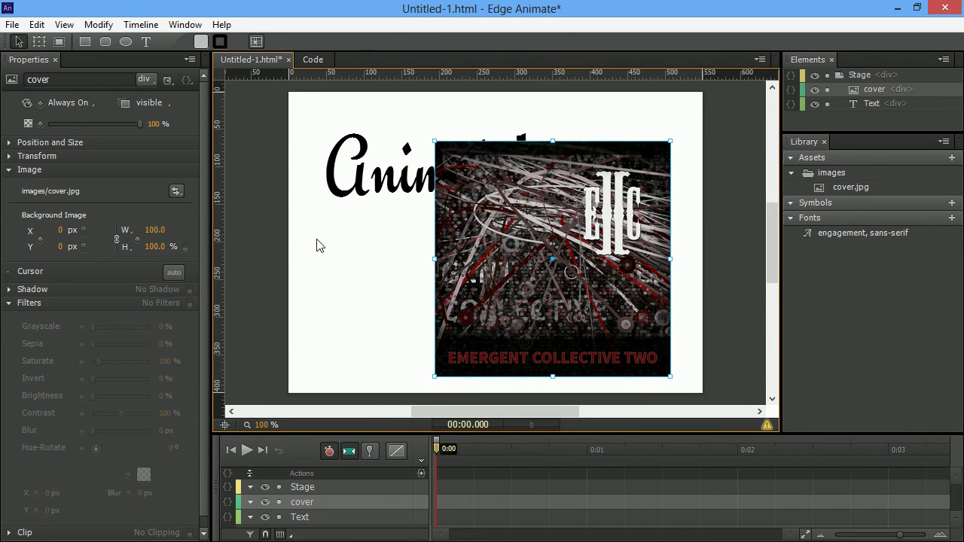
# - Enable cover filters: Grayscale and Sepia 0%, Contrast 105%, Blur 4 px, and a hue rotation
pyautogui.click(189, 303)
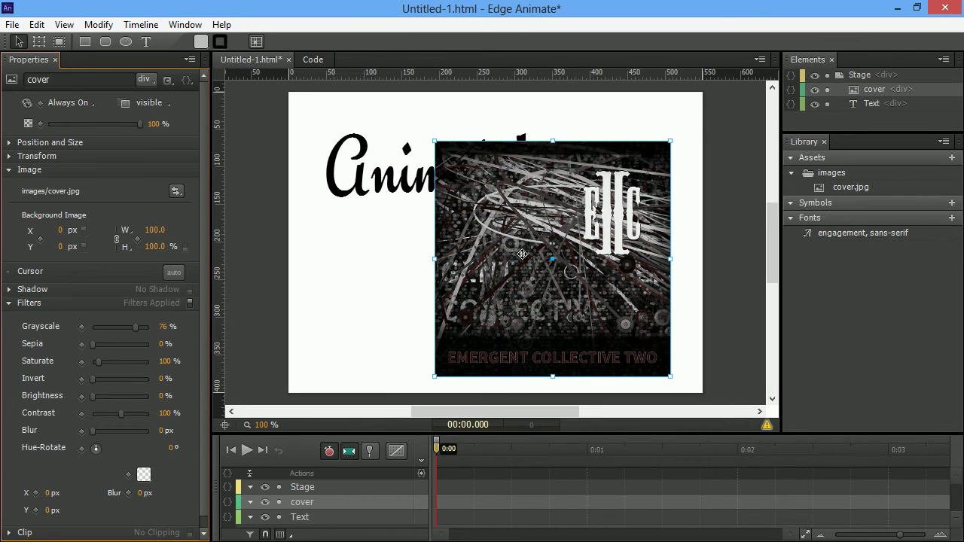
pyautogui.moveTo(138, 326); pyautogui.dragTo(158, 348)
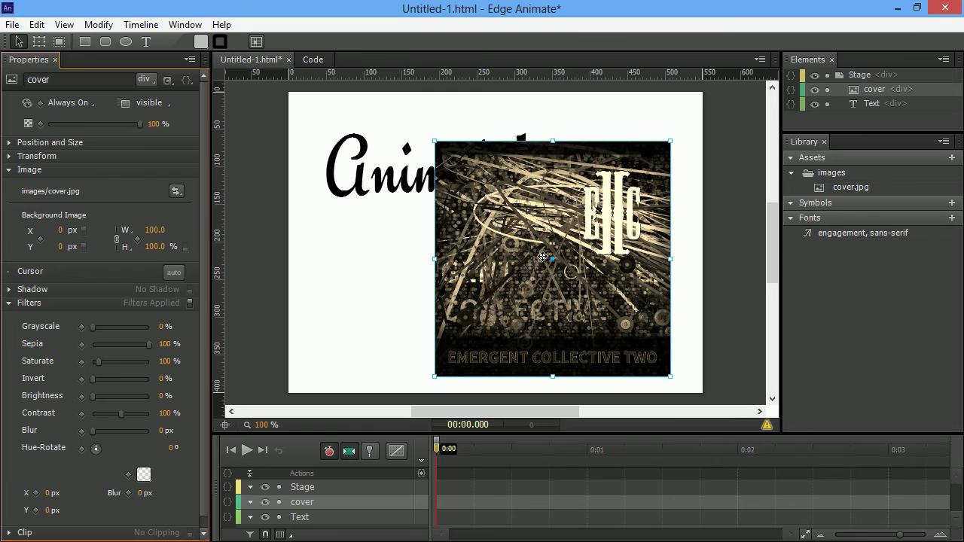
pyautogui.moveTo(148, 344); pyautogui.dragTo(92, 400)
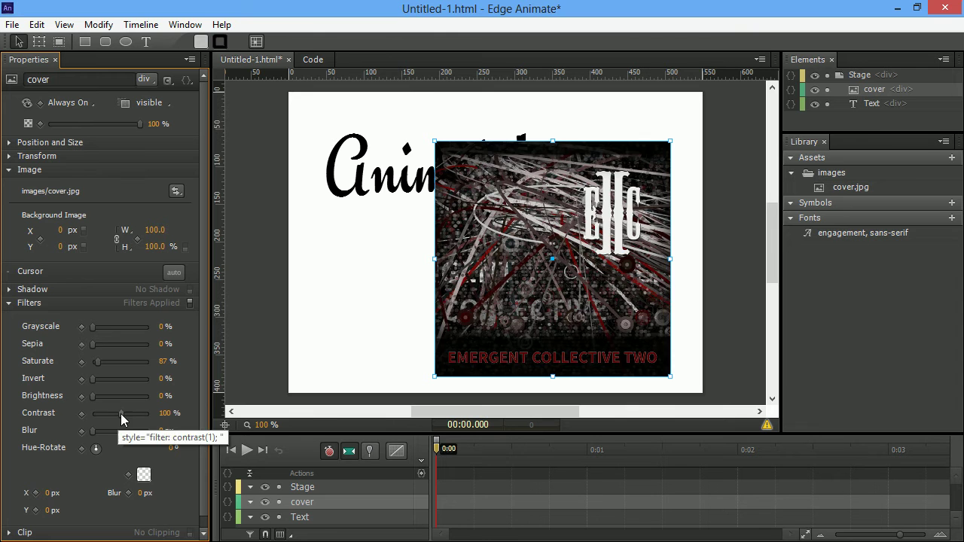
pyautogui.moveTo(156, 415); pyautogui.dragTo(93, 429)
pyautogui.click(125, 413)
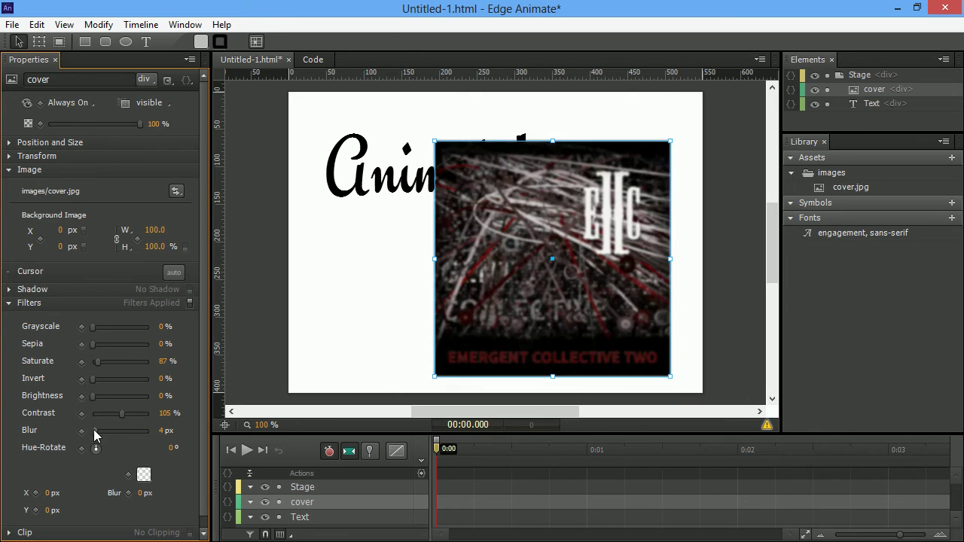
pyautogui.click(96, 429)
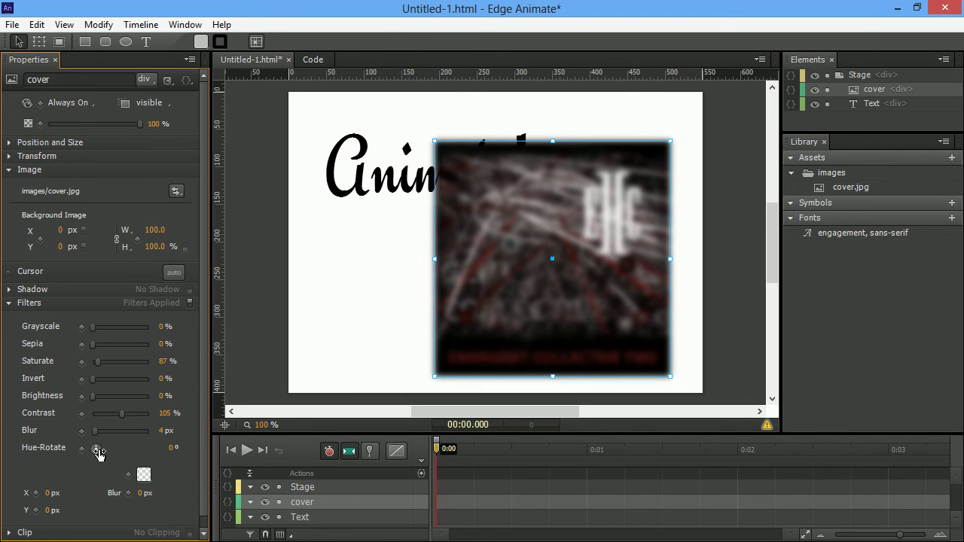
pyautogui.moveTo(97, 450); pyautogui.dragTo(122, 455)
# - Give the cover a dark-red drop shadow with 18 px blur and slide it left over Animate!
pyautogui.click(143, 475)
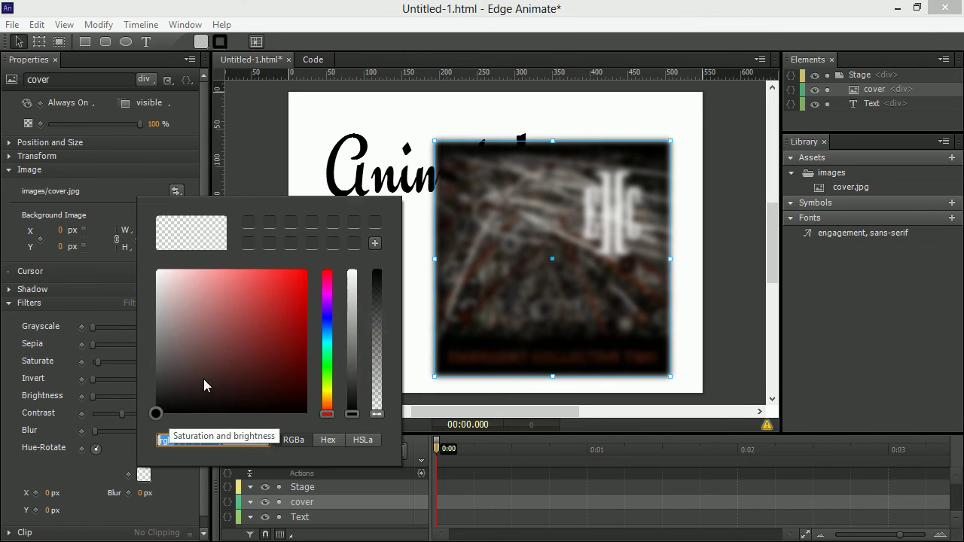
pyautogui.click(306, 337)
pyautogui.click(113, 470)
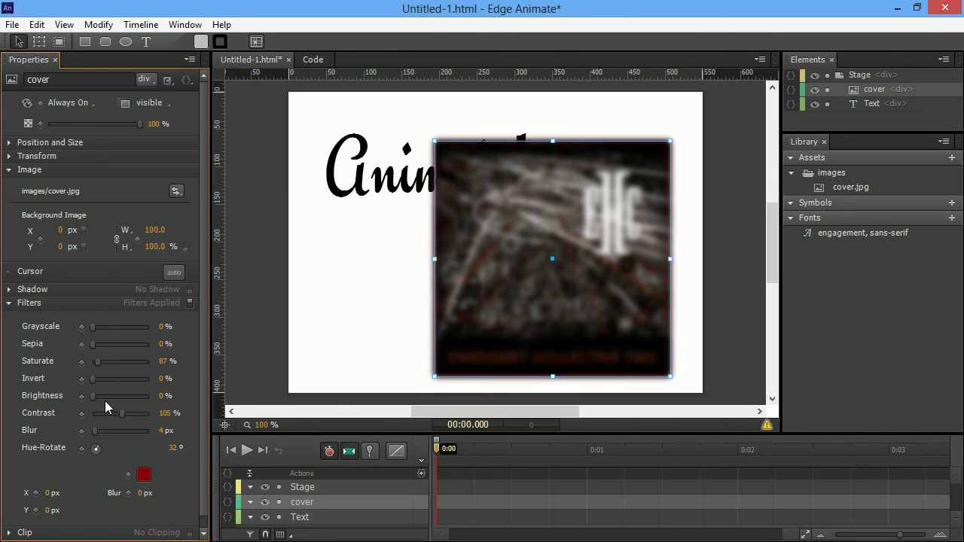
pyautogui.scroll(-1, 113, 422)
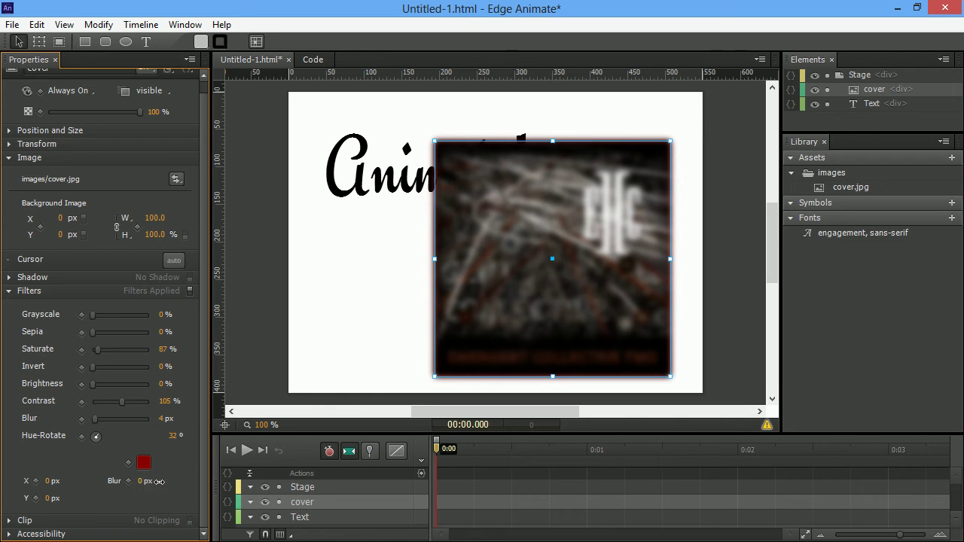
pyautogui.moveTo(158, 481); pyautogui.dragTo(172, 481)
pyautogui.moveTo(533, 188); pyautogui.dragTo(405, 197)
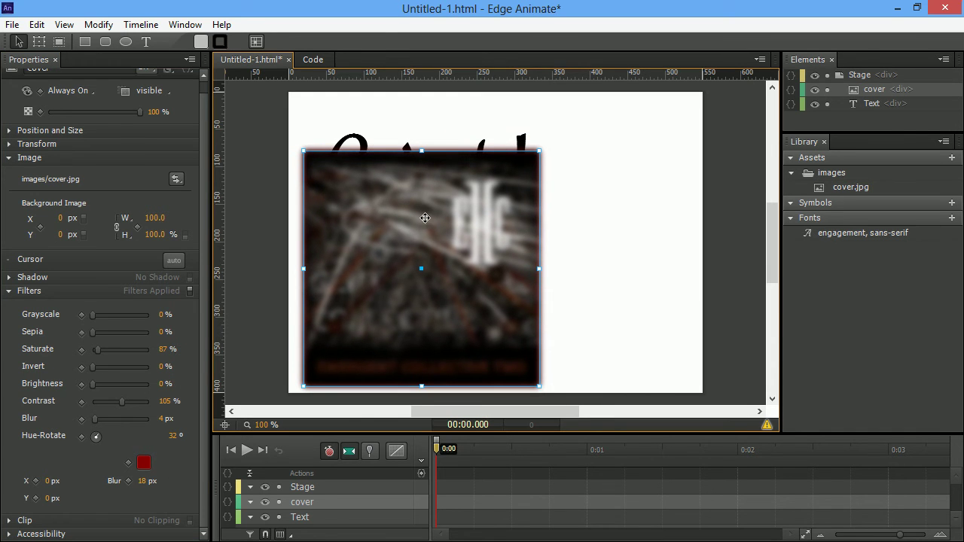
# - Move the blurred cover right, then import FVM_logo_2013.png onto the stage's left and shrink it
pyautogui.click(768, 426)
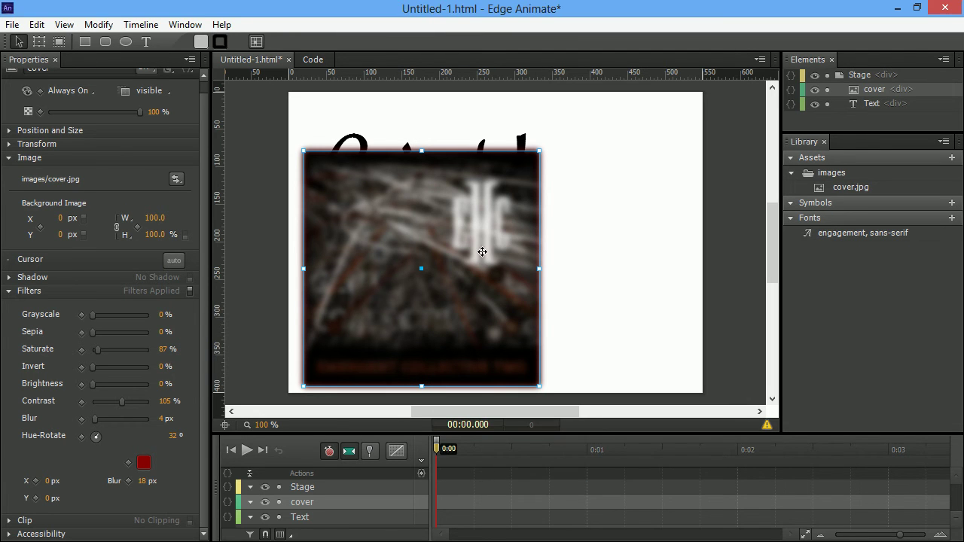
pyautogui.moveTo(375, 228); pyautogui.dragTo(525, 218)
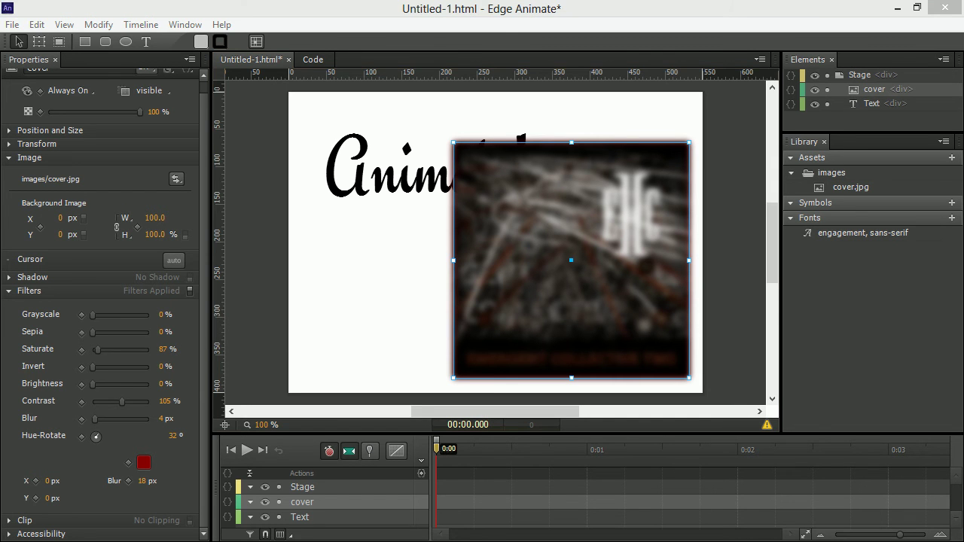
pyautogui.moveTo(0, 301); pyautogui.dragTo(338, 237)
pyautogui.moveTo(415, 322); pyautogui.dragTo(370, 232)
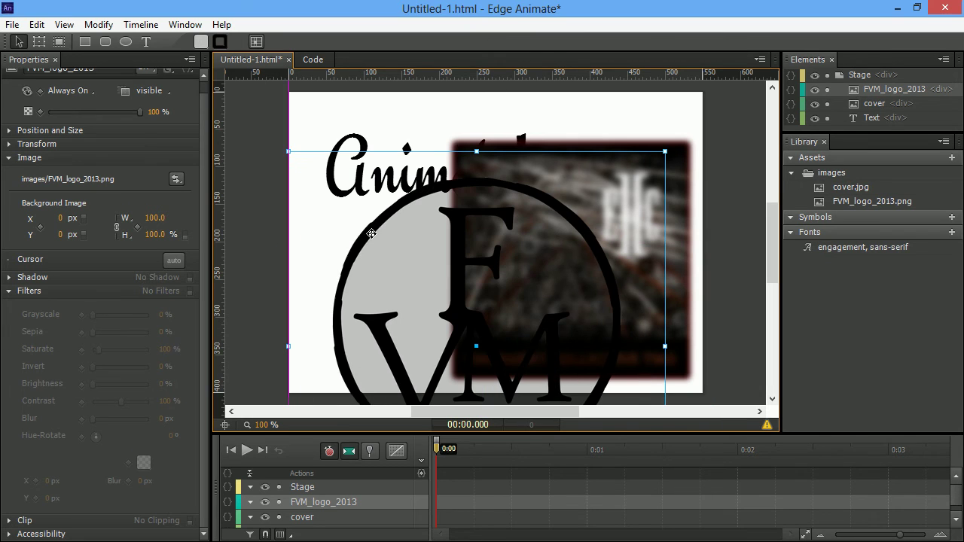
pyautogui.moveTo(284, 151); pyautogui.dragTo(322, 216)
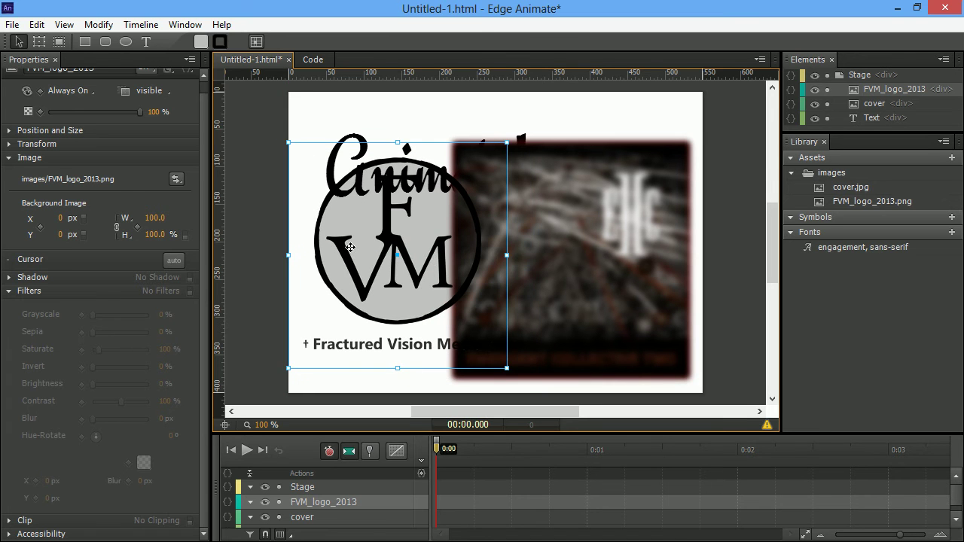
# - Delete the cover image and Animate! text, then snap the FVM logo to the stage centre
pyautogui.click(535, 293)
pyautogui.press('Delete')
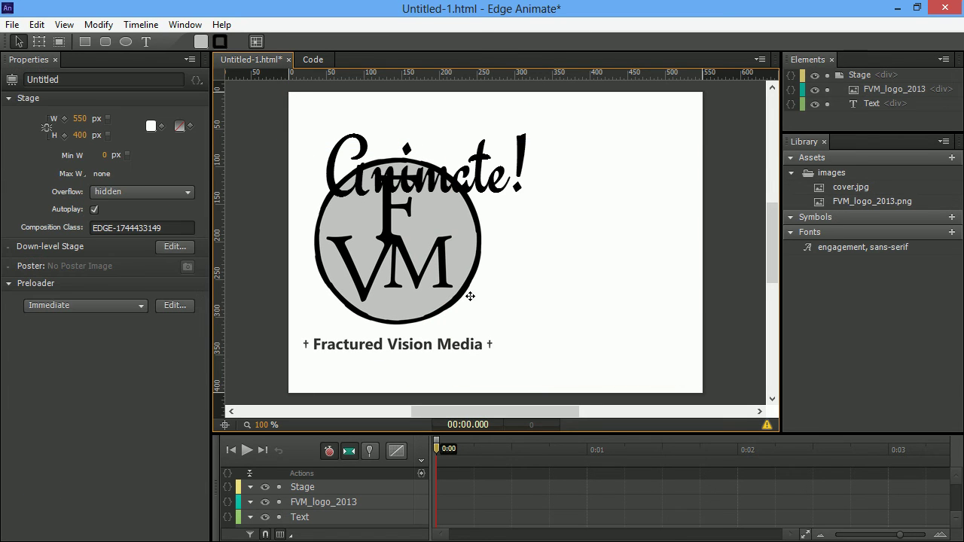
pyautogui.moveTo(388, 258); pyautogui.dragTo(545, 258)
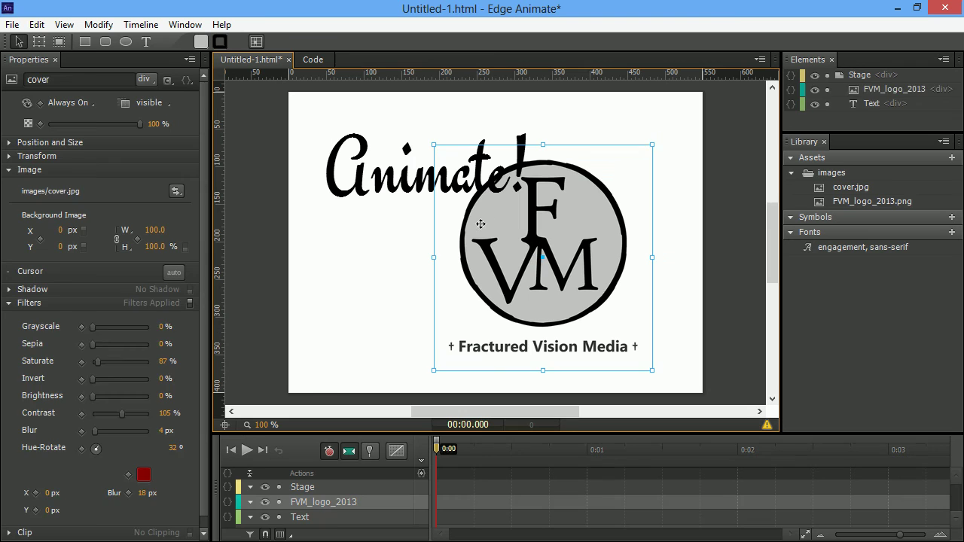
pyautogui.click(384, 192)
pyautogui.press('Delete')
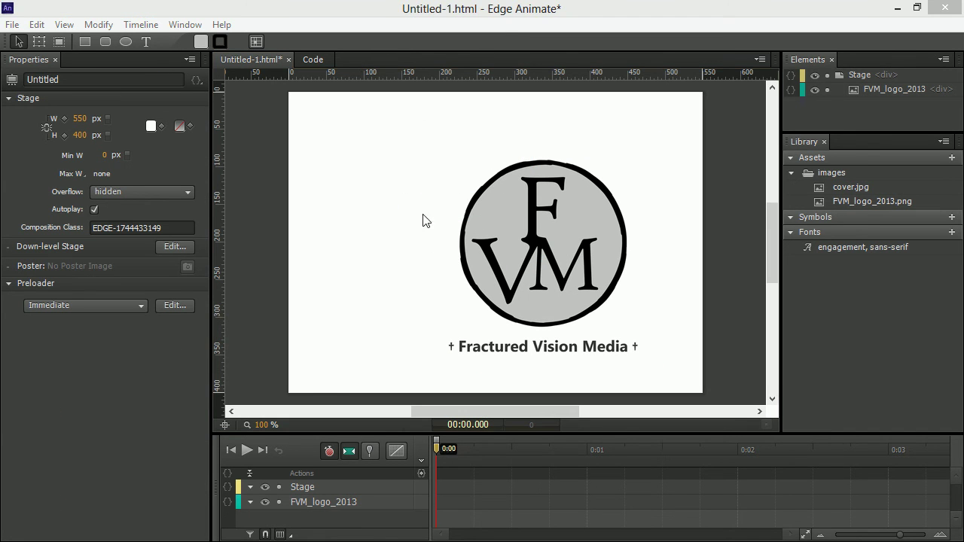
pyautogui.moveTo(495, 211); pyautogui.dragTo(462, 198)
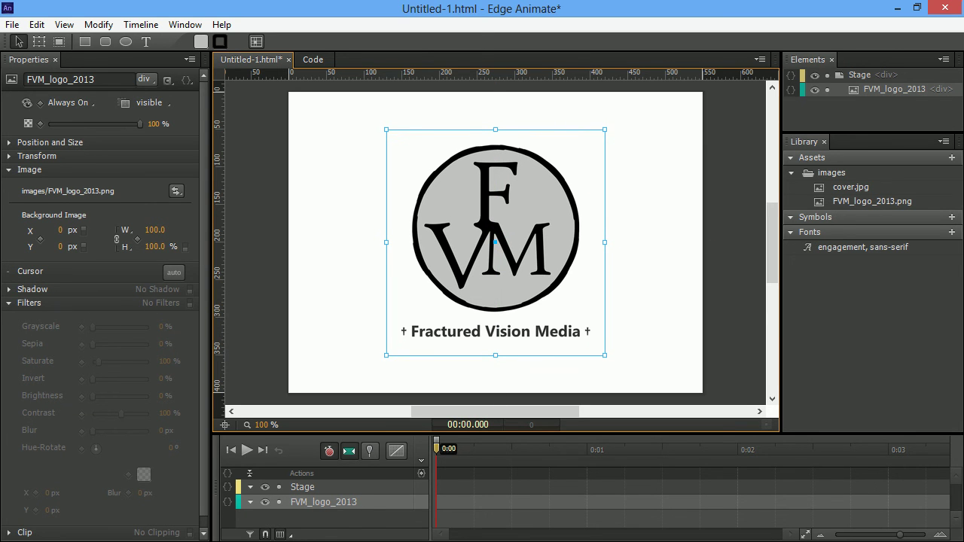
pyautogui.click(10, 292)
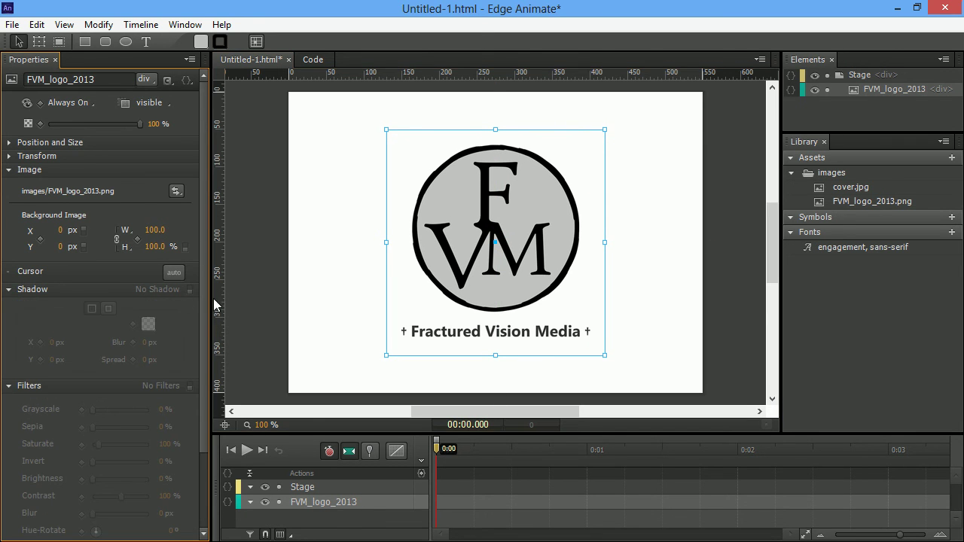
pyautogui.click(190, 290)
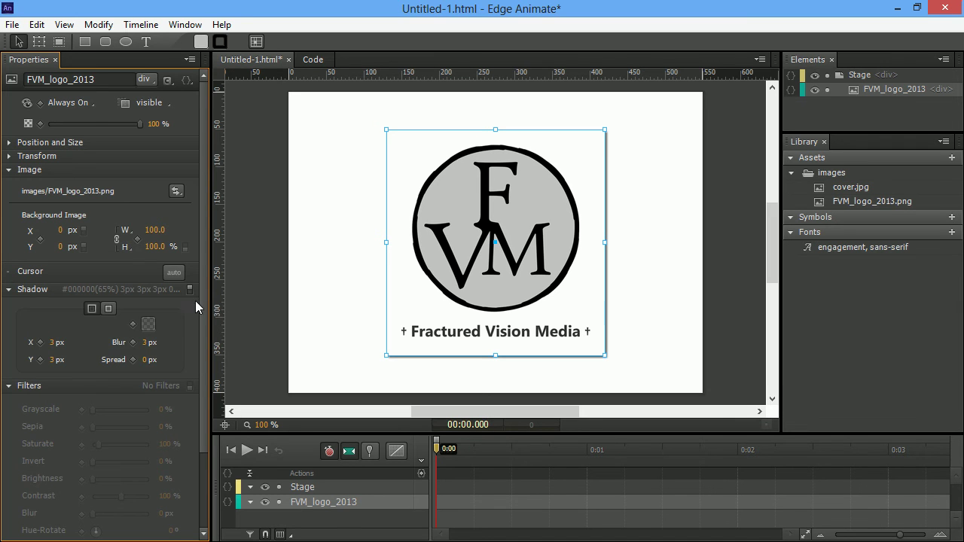
pyautogui.click(328, 367)
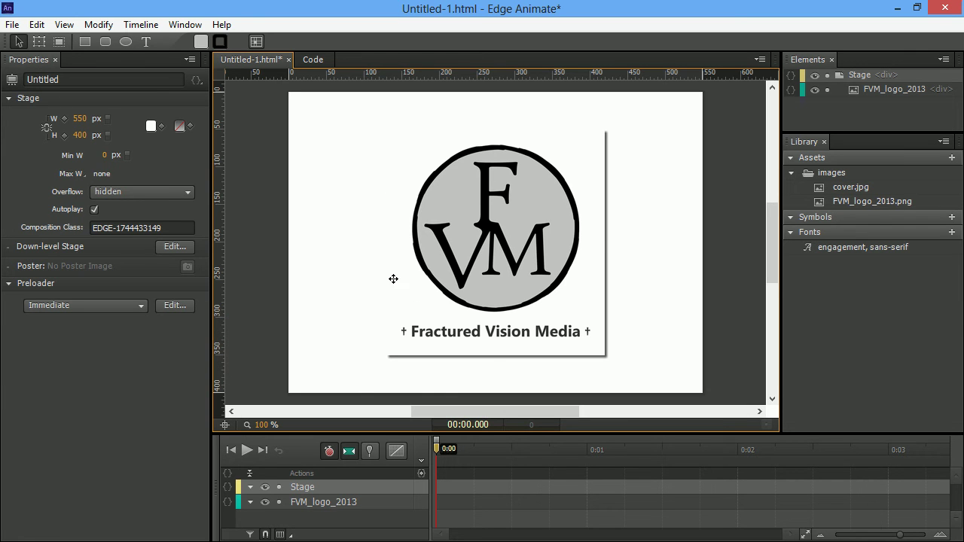
pyautogui.click(416, 272)
pyautogui.click(189, 288)
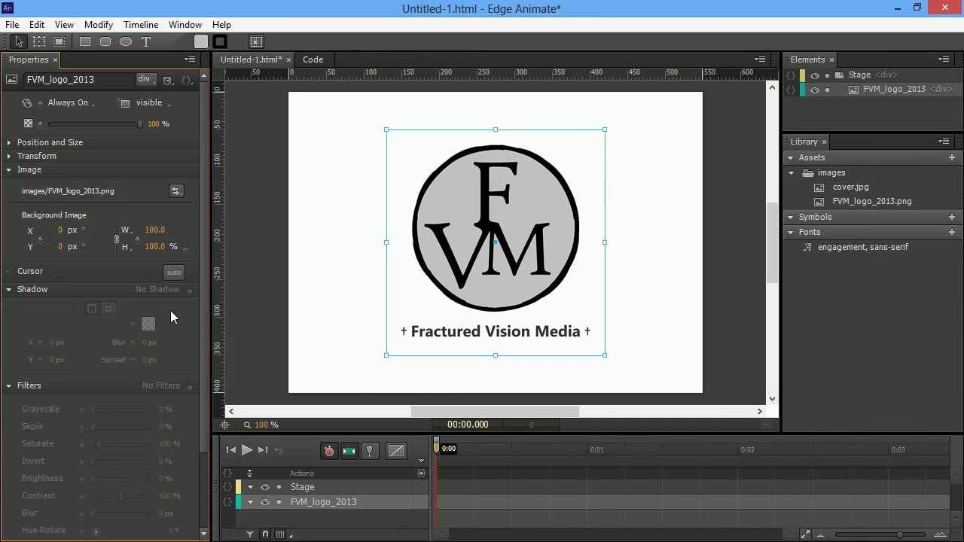
# - Enable logo filters with a black drop shadow, 62 px blur, offset 2 px down
pyautogui.click(9, 290)
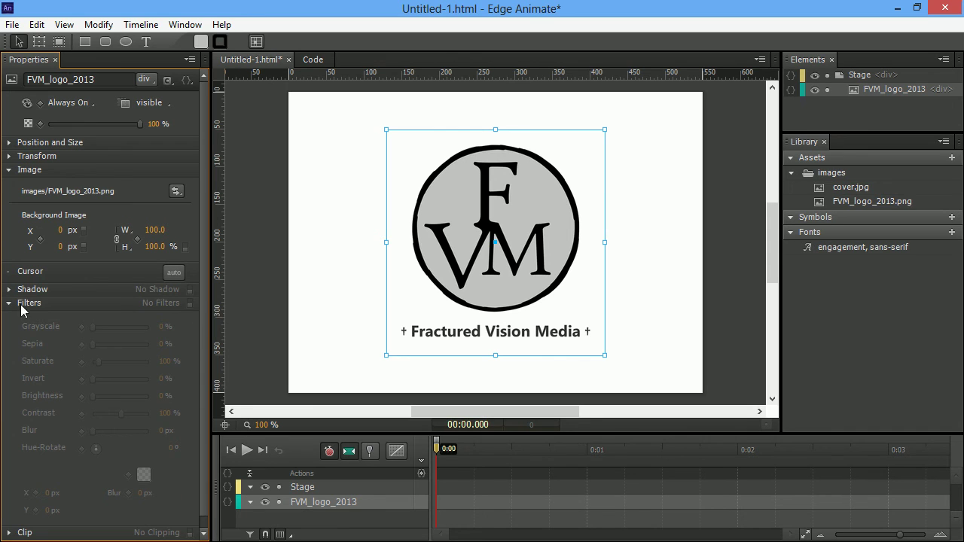
pyautogui.click(189, 303)
pyautogui.scroll(-1, 188, 377)
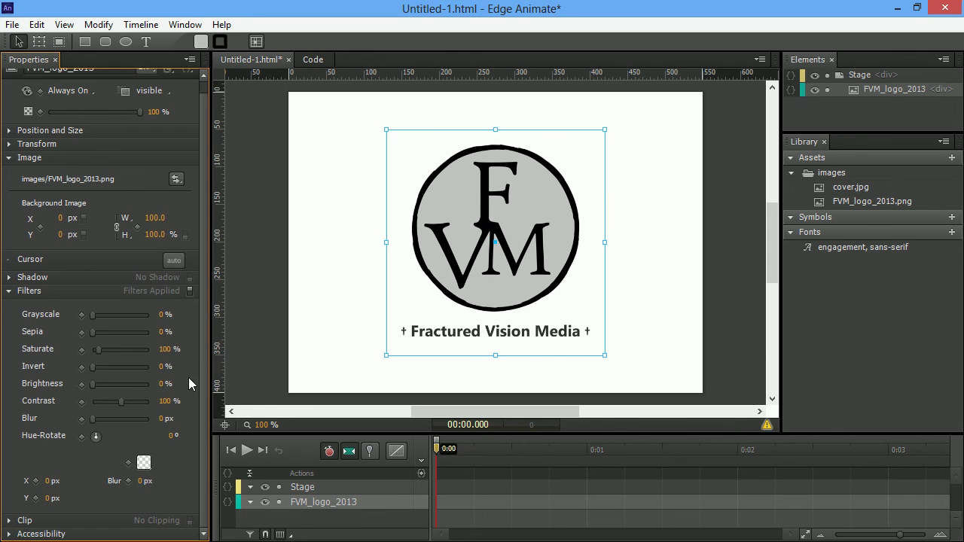
pyautogui.click(143, 463)
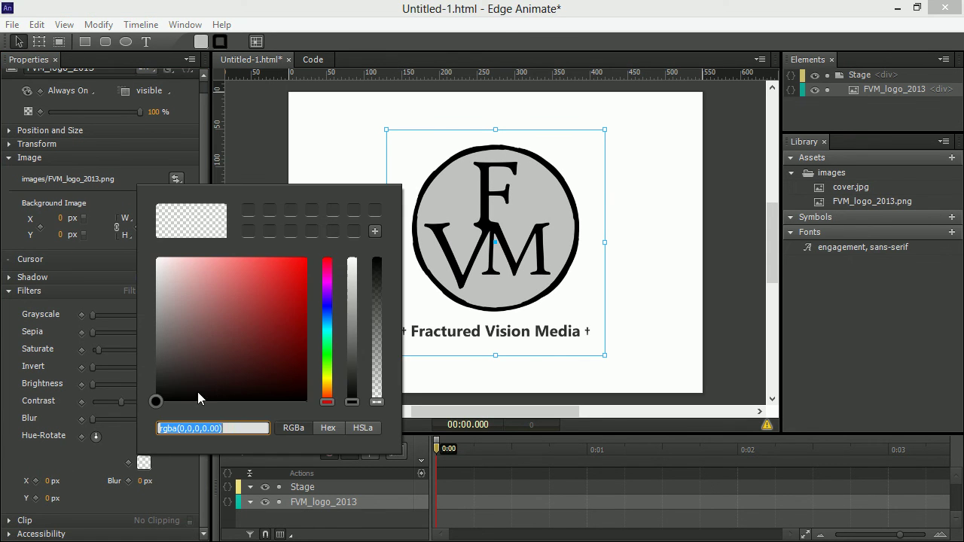
pyautogui.moveTo(139, 369); pyautogui.dragTo(146, 445)
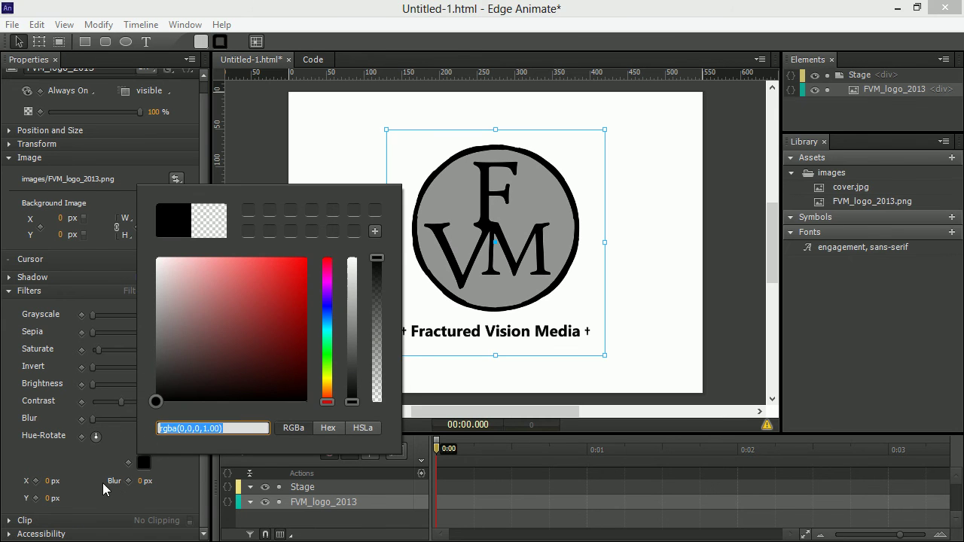
pyautogui.click(149, 497)
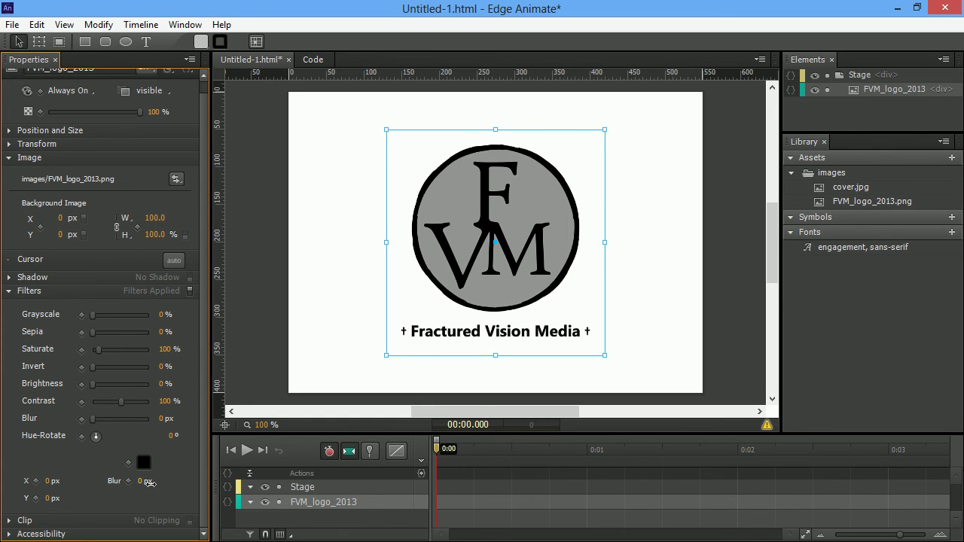
pyautogui.moveTo(149, 482); pyautogui.dragTo(167, 486)
pyautogui.moveTo(47, 482)
pyautogui.mouseDown()
pyautogui.moveTo(64, 498)
pyautogui.moveTo(46, 498)
pyautogui.moveTo(49, 483)
pyautogui.moveTo(41, 484)
pyautogui.mouseUp()
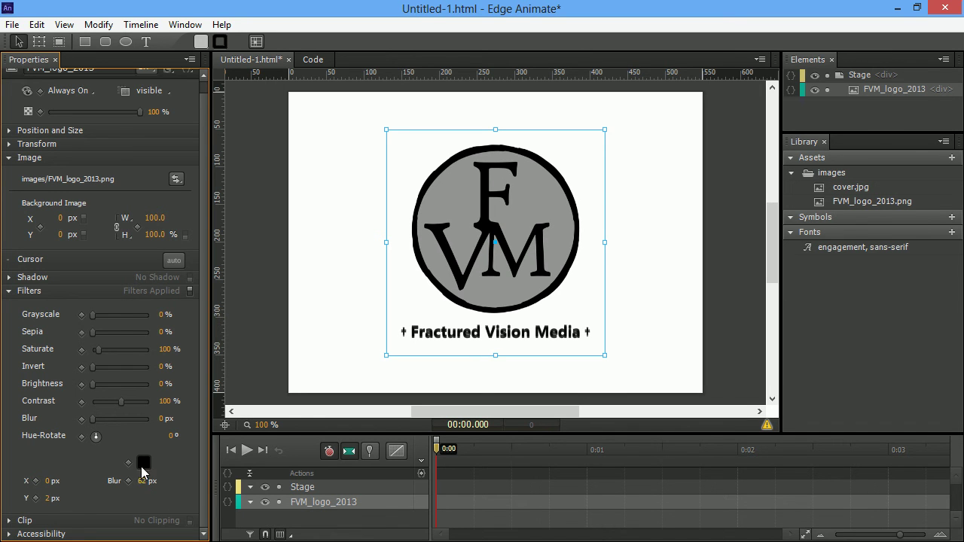
# - Rotate the logo's hue to 42°, undoing an accidental move of the logo
pyautogui.moveTo(96, 435); pyautogui.dragTo(261, 420)
pyautogui.moveTo(480, 277); pyautogui.dragTo(392, 264)
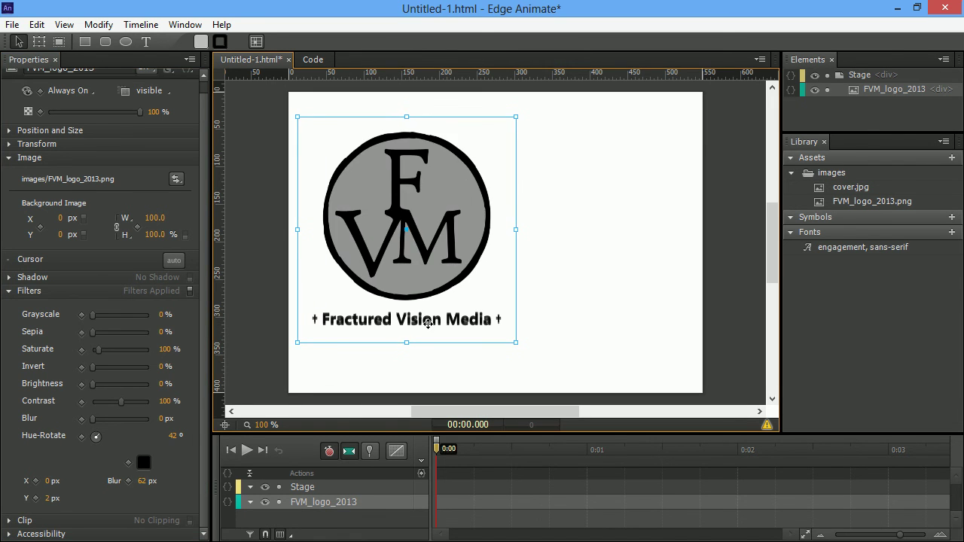
pyautogui.click(570, 344)
pyautogui.hotkey('ctrl', 'z')
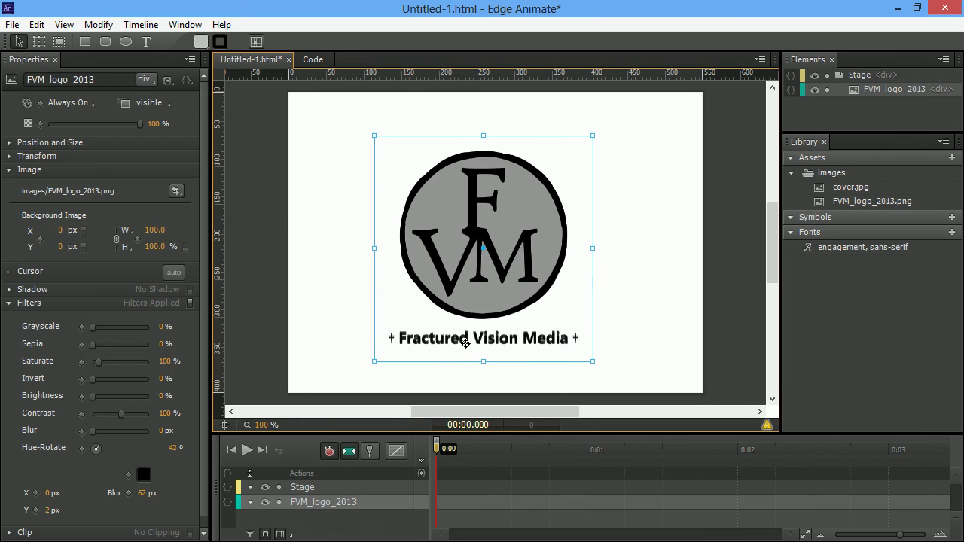
pyautogui.click(144, 476)
# - Change the logo's drop-shadow colour to red rgba(192,0,0,1.00) and close the colour picker
pyautogui.moveTo(181, 360)
pyautogui.mouseDown()
pyautogui.moveTo(133, 356)
pyautogui.moveTo(160, 373)
pyautogui.moveTo(269, 366)
pyautogui.moveTo(306, 351)
pyautogui.moveTo(288, 318)
pyautogui.mouseUp()
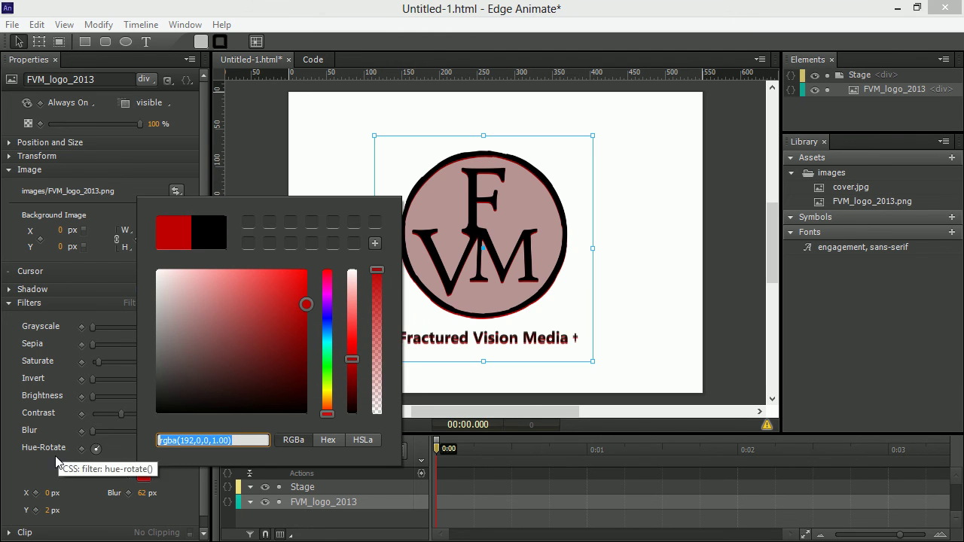
pyautogui.click(73, 463)
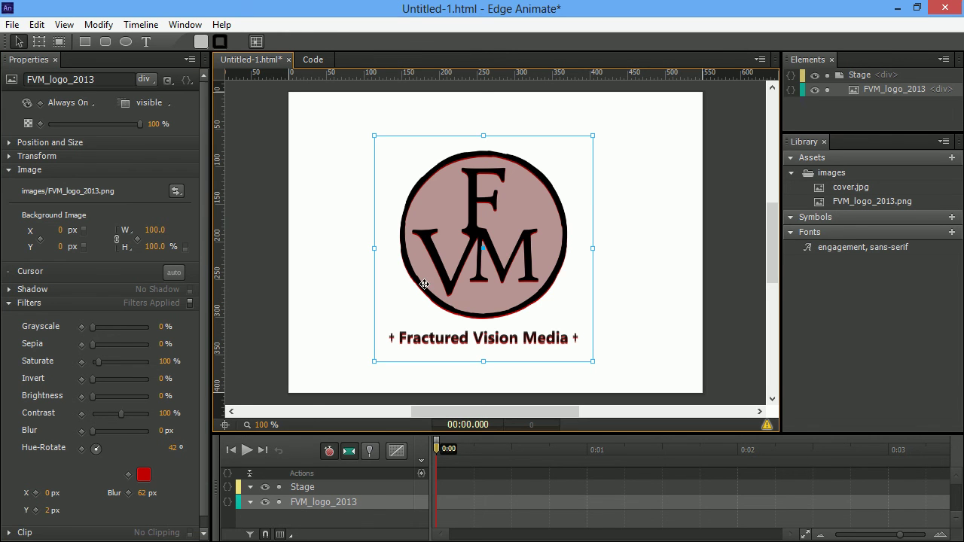
# - Delete the FVM logo and draw a plain grey rectangle across the stage
pyautogui.press('Delete')
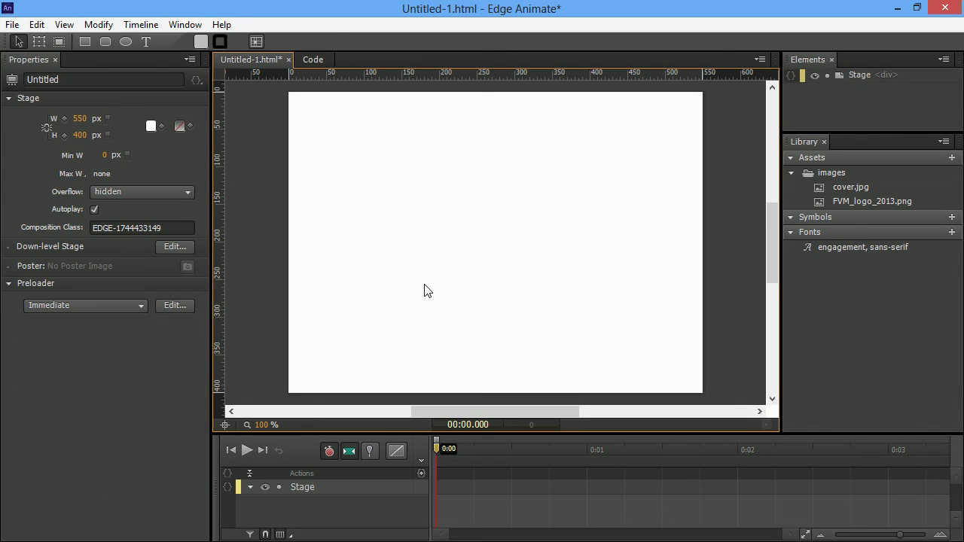
pyautogui.click(83, 41)
pyautogui.moveTo(344, 135)
pyautogui.mouseDown()
pyautogui.moveTo(376, 144)
pyautogui.moveTo(641, 323)
pyautogui.moveTo(659, 308)
pyautogui.mouseUp()
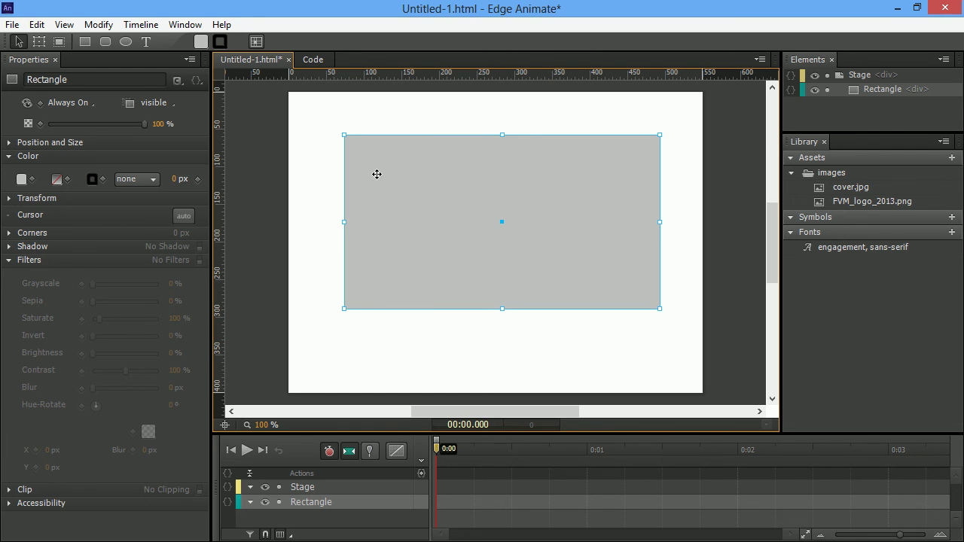
# - Give the rectangle a gradient fill from bright purple rgba(100,0,255) to dark indigo rgba(38,0,61)
pyautogui.click(9, 260)
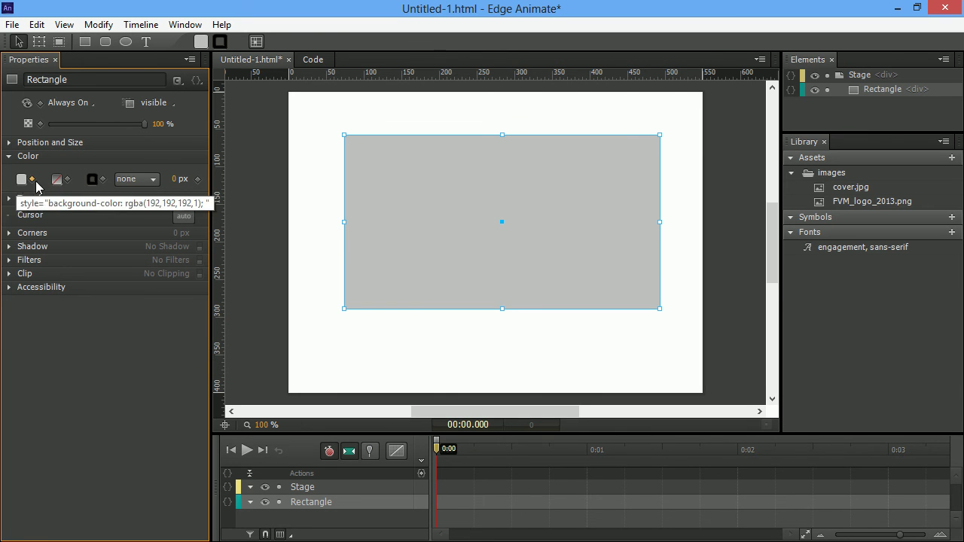
pyautogui.click(57, 181)
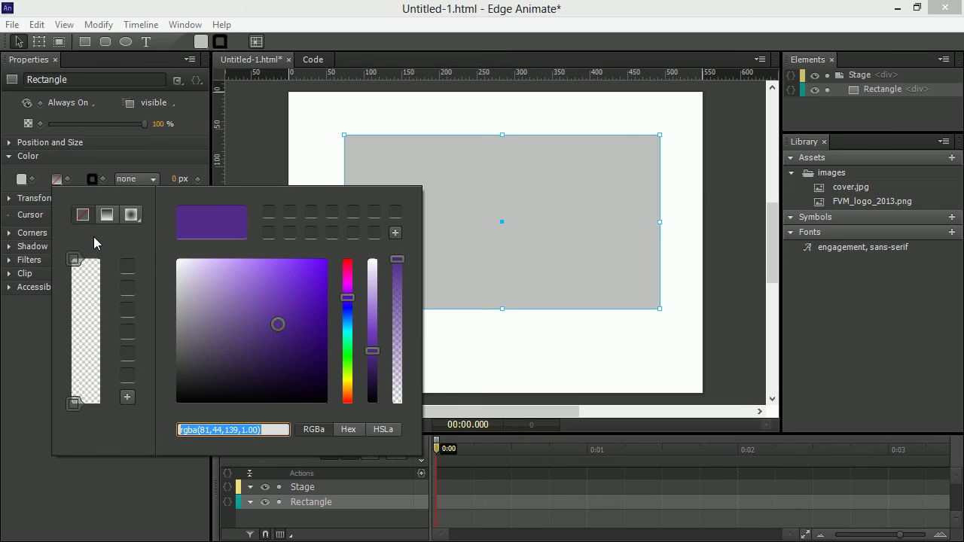
pyautogui.click(73, 260)
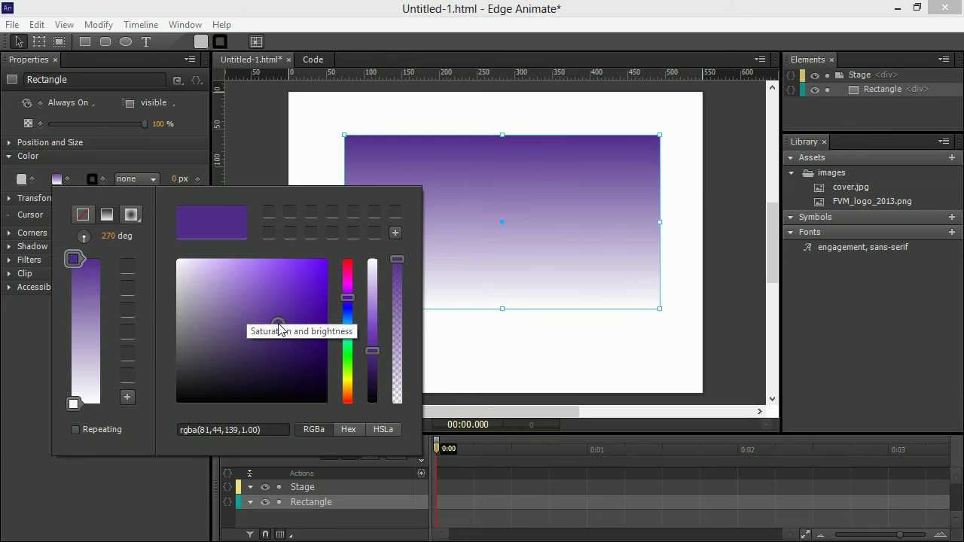
pyautogui.moveTo(278, 323); pyautogui.dragTo(337, 264)
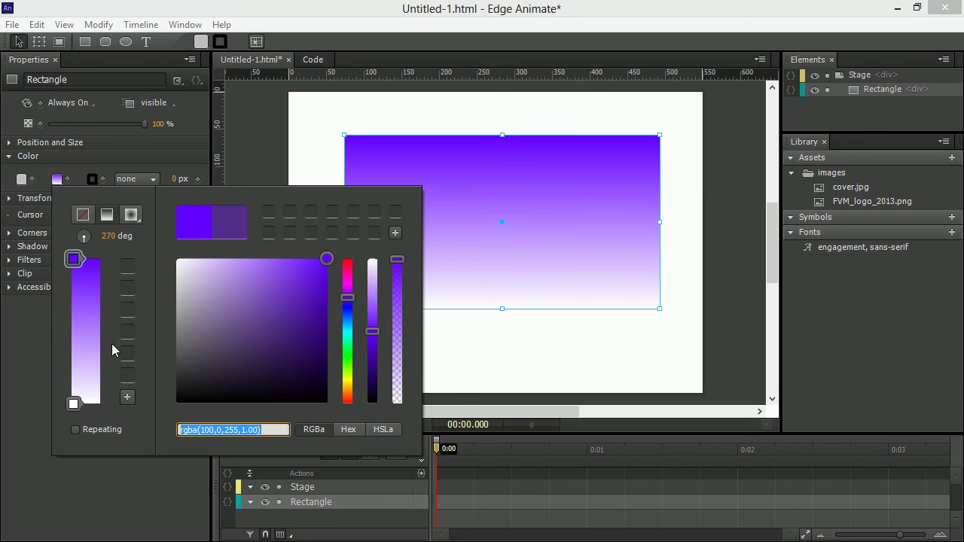
pyautogui.click(74, 403)
pyautogui.moveTo(256, 356); pyautogui.dragTo(341, 415)
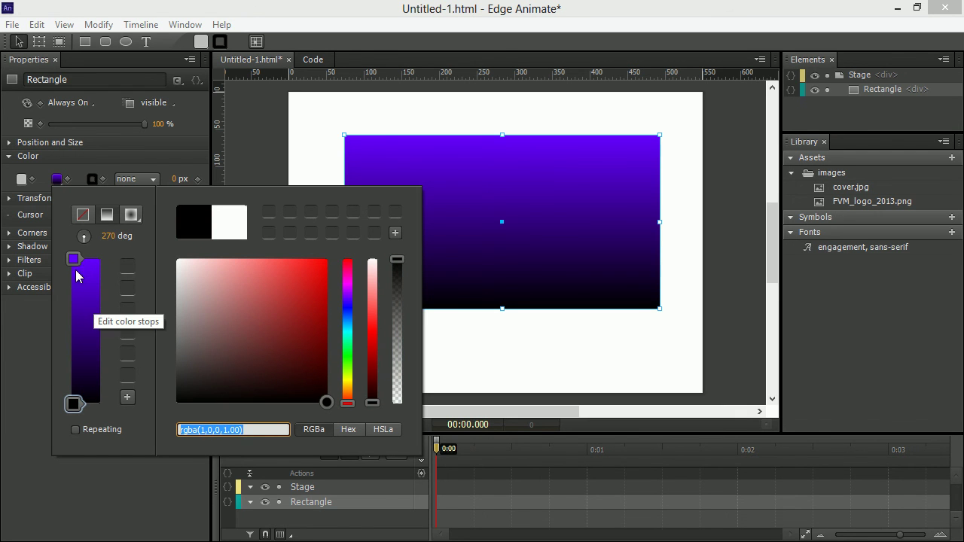
pyautogui.moveTo(346, 335); pyautogui.dragTo(350, 292)
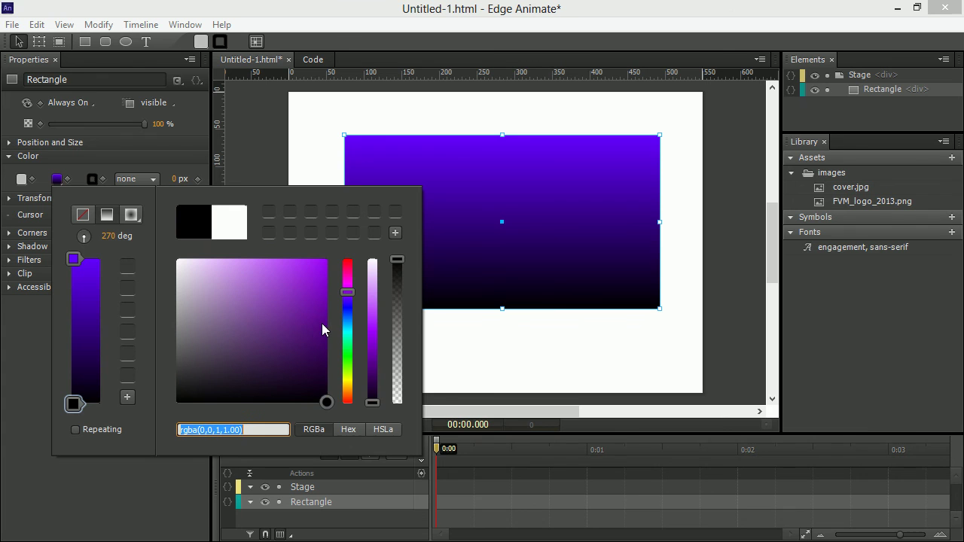
pyautogui.moveTo(315, 382); pyautogui.dragTo(349, 375)
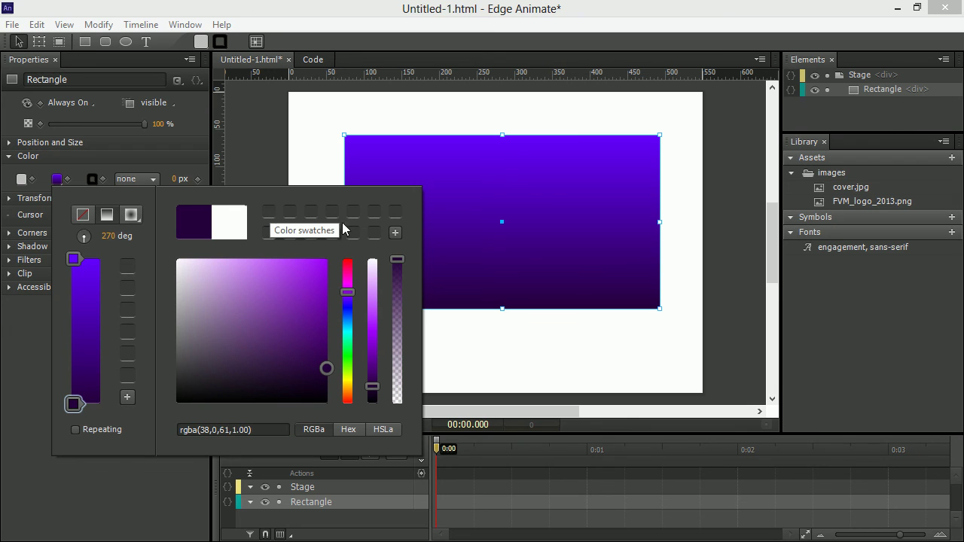
# - Save the dark indigo and bright purple as swatches and the gradient as a preset
pyautogui.click(396, 232)
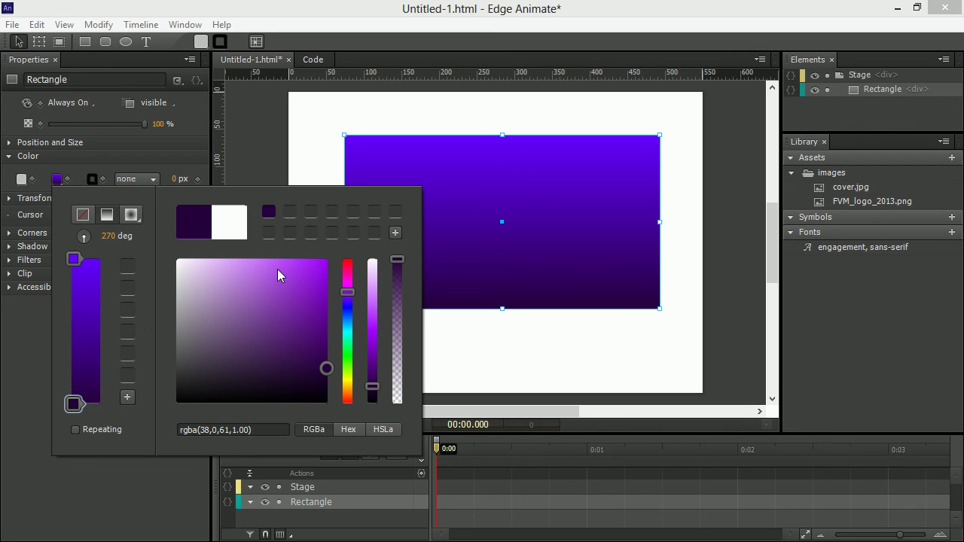
pyautogui.click(74, 259)
pyautogui.click(394, 232)
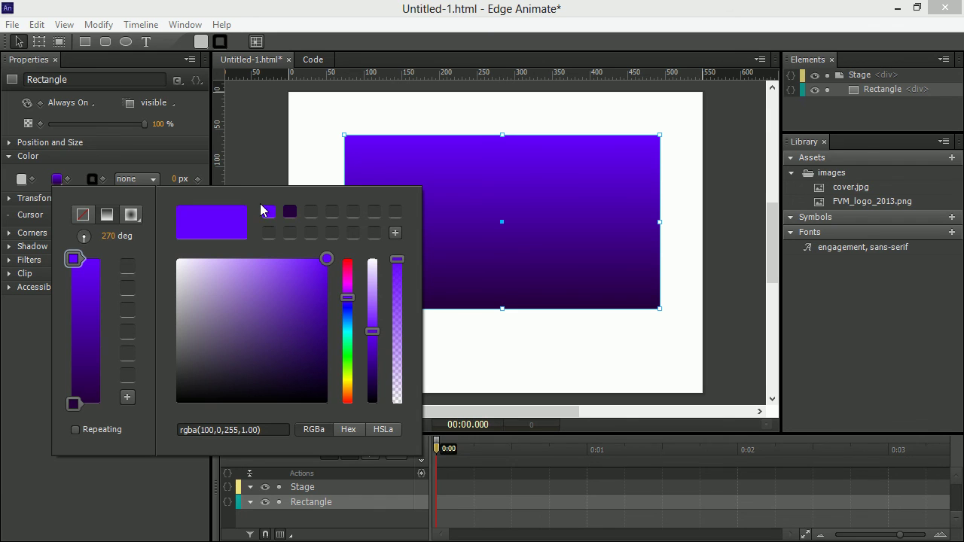
pyautogui.click(127, 396)
# - Set the rectangle's gradient angle to 301° and reopen its gradient fill settings
pyautogui.moveTo(89, 238)
pyautogui.mouseDown()
pyautogui.moveTo(58, 227)
pyautogui.moveTo(69, 247)
pyautogui.moveTo(99, 243)
pyautogui.moveTo(77, 258)
pyautogui.moveTo(93, 256)
pyautogui.mouseUp()
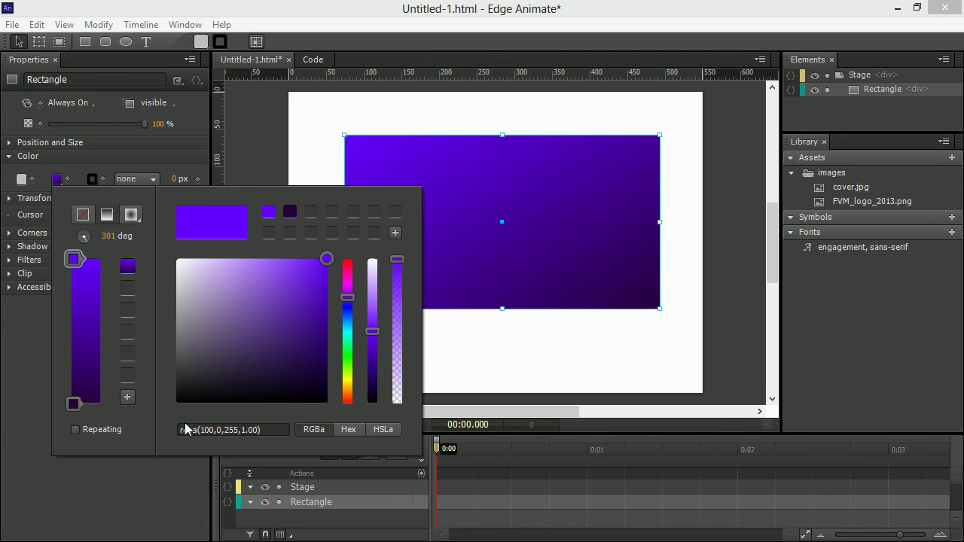
pyautogui.click(523, 340)
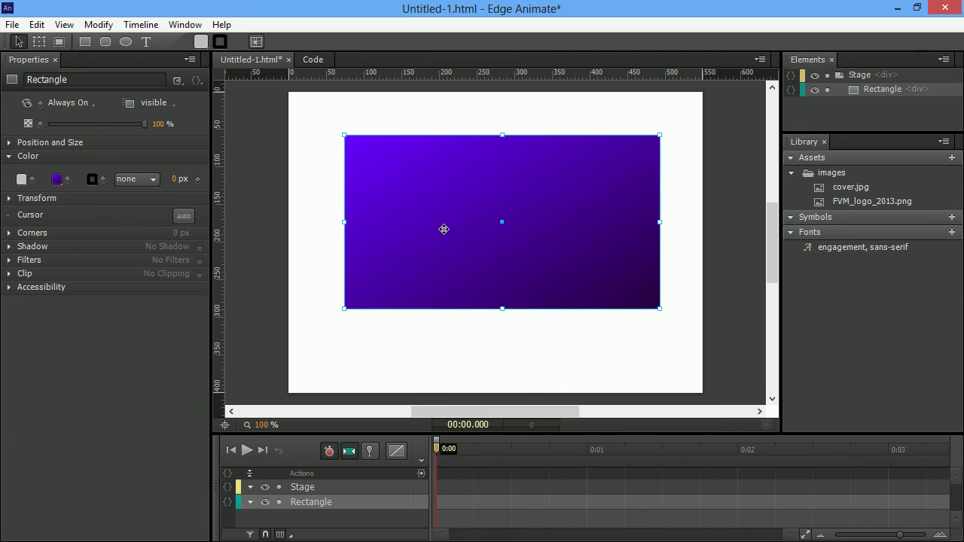
pyautogui.click(59, 180)
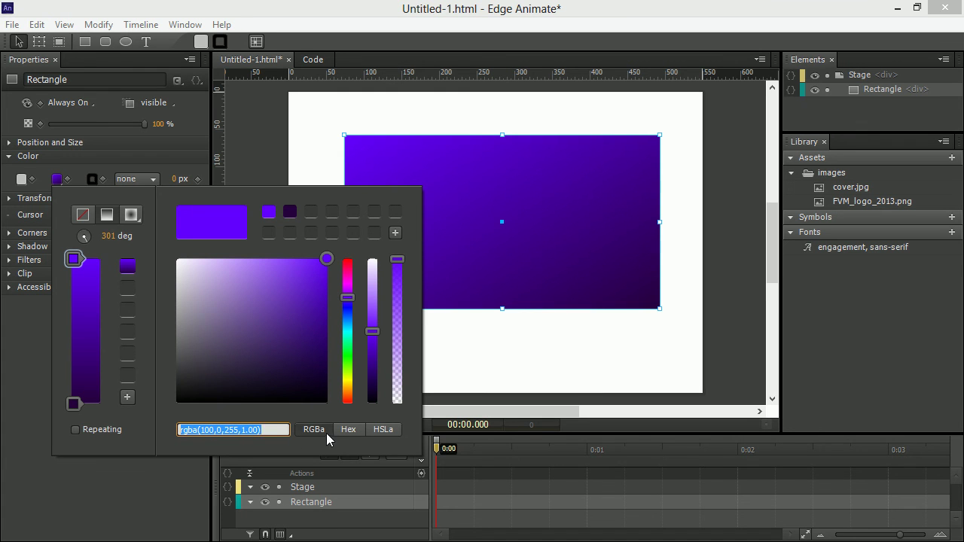
# - View the purple as Hex, then HSLa, then back to RGBa, and close the gradient picker
pyautogui.click(352, 431)
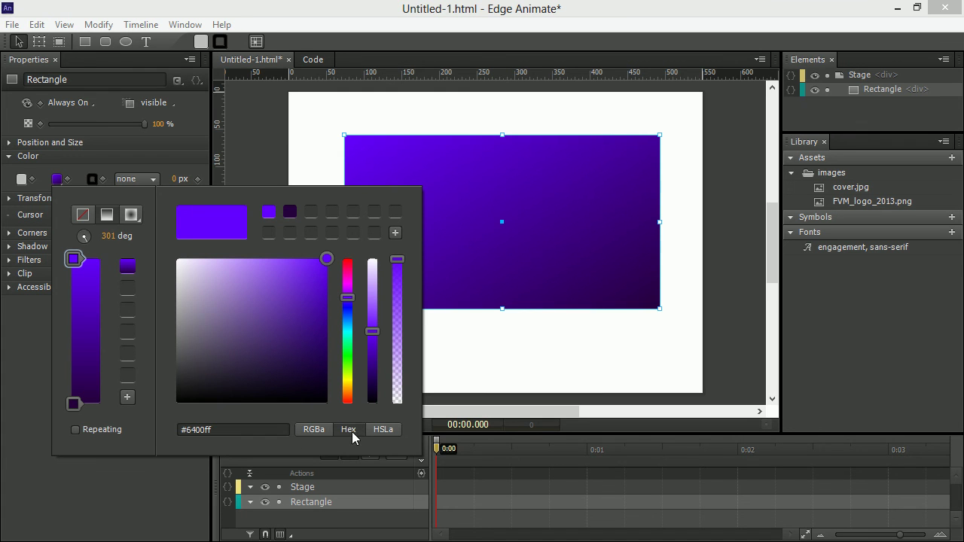
pyautogui.click(393, 430)
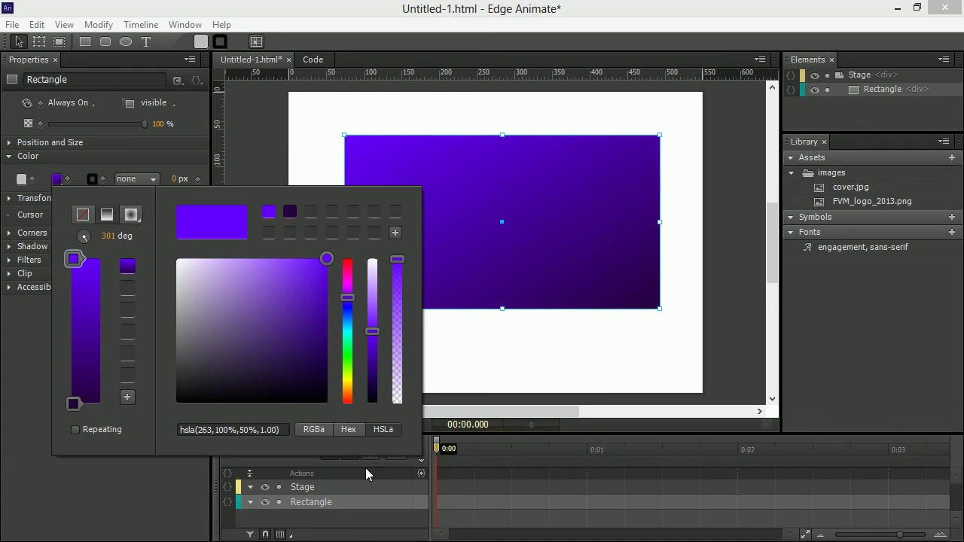
pyautogui.click(310, 431)
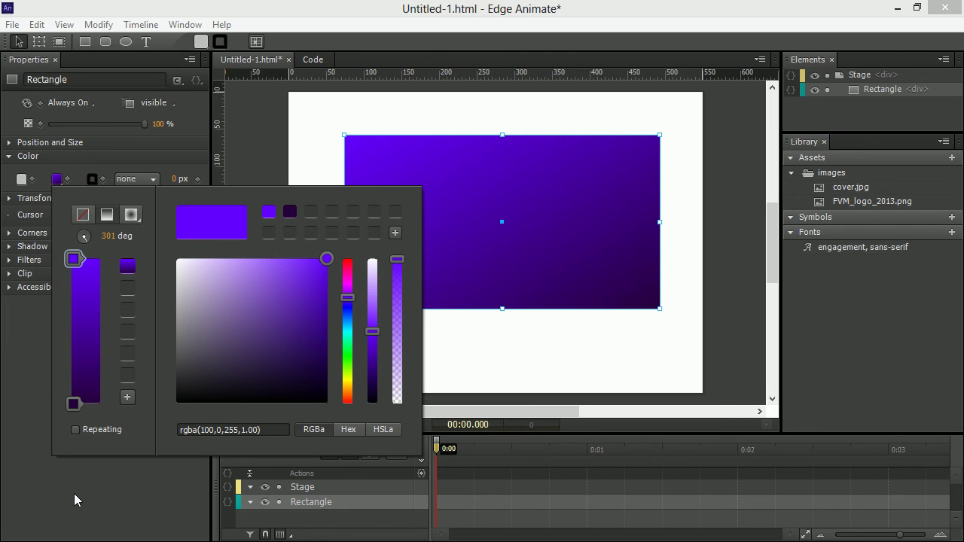
pyautogui.click(111, 471)
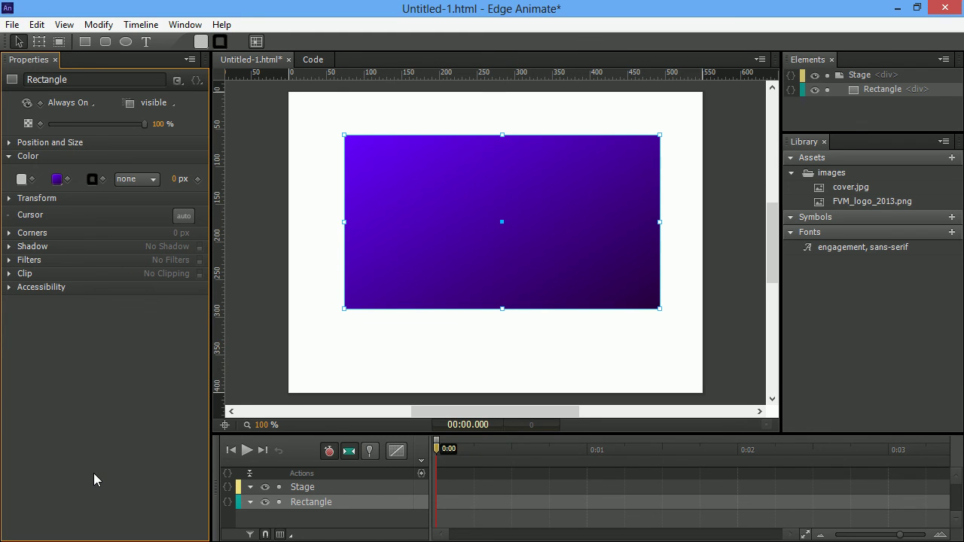